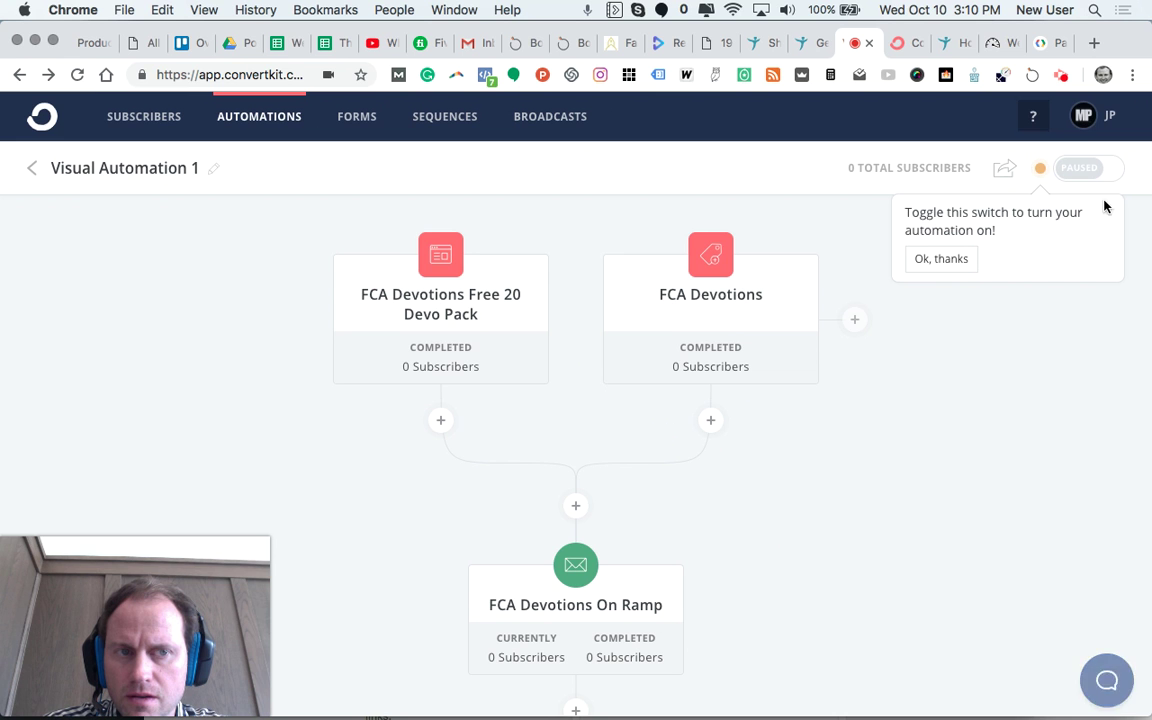
Step: Turn Visual Automation 1 on and open the Event/Action/Condition choices where the two triggers join
click(1106, 175)
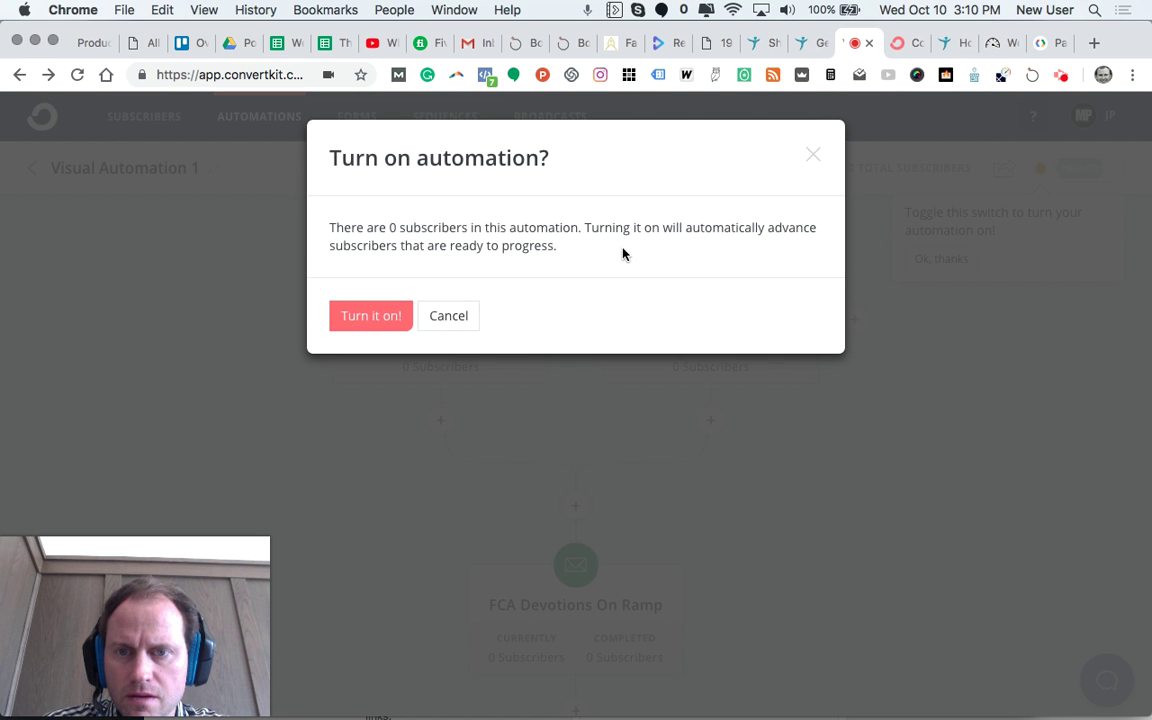
click(368, 318)
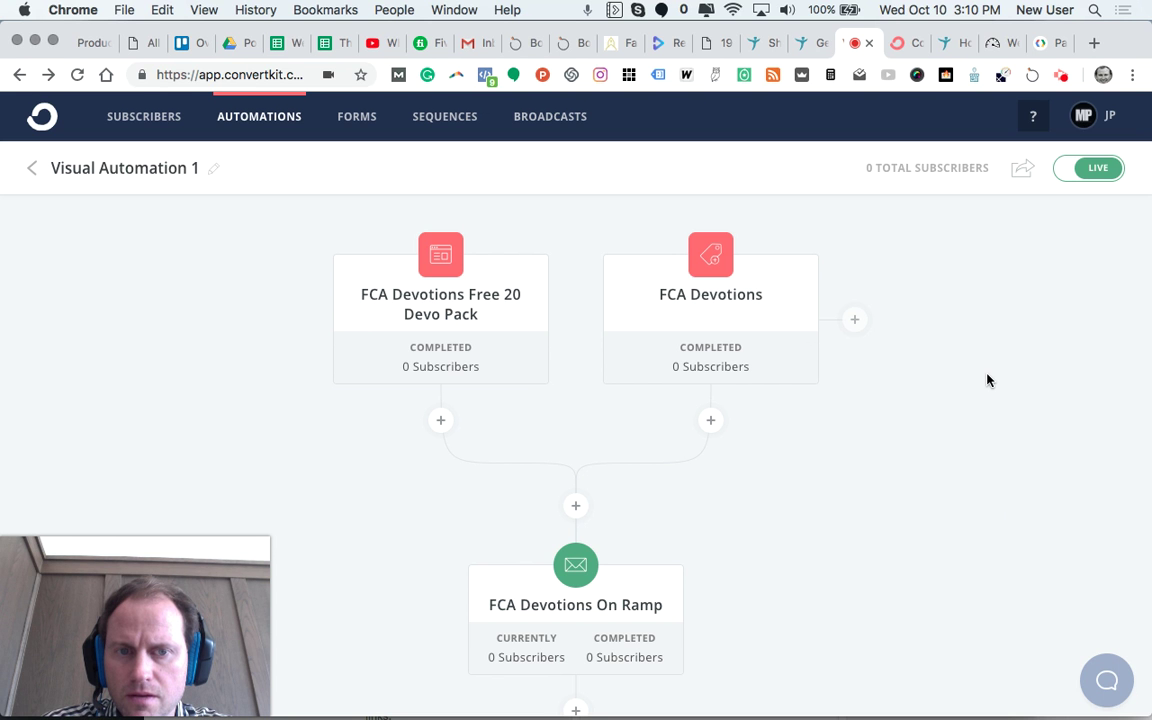
scroll(987, 380, down, 4)
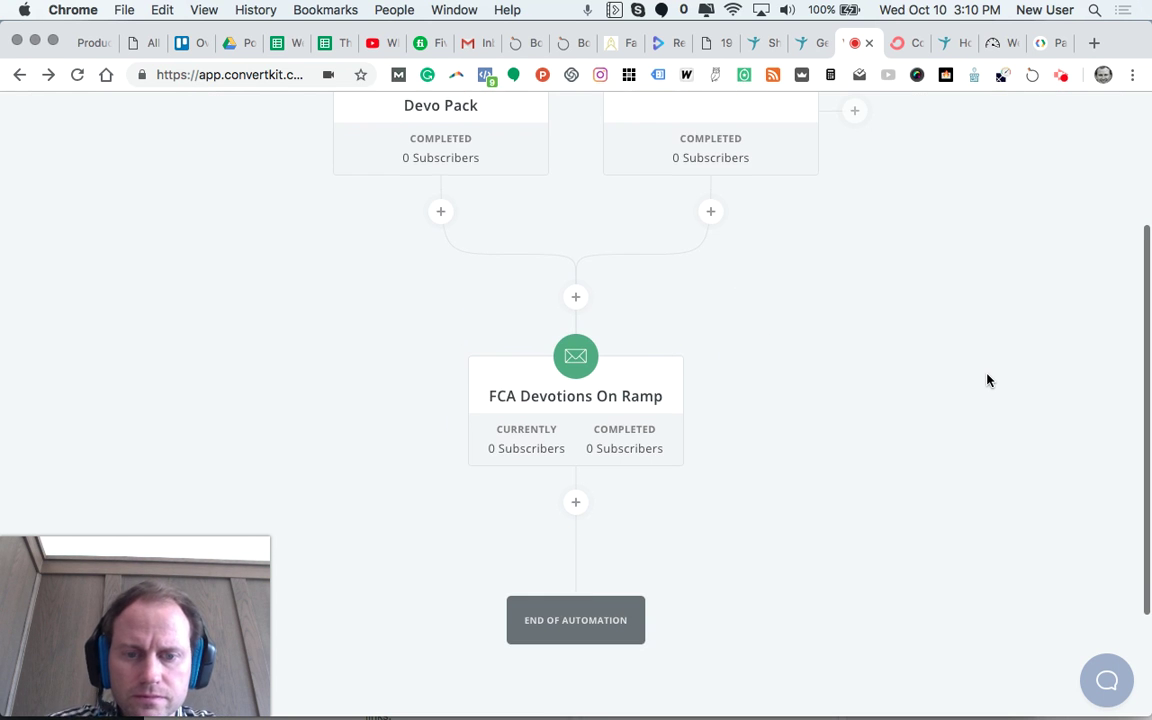
scroll(987, 380, down, 2)
scroll(987, 380, up, 5)
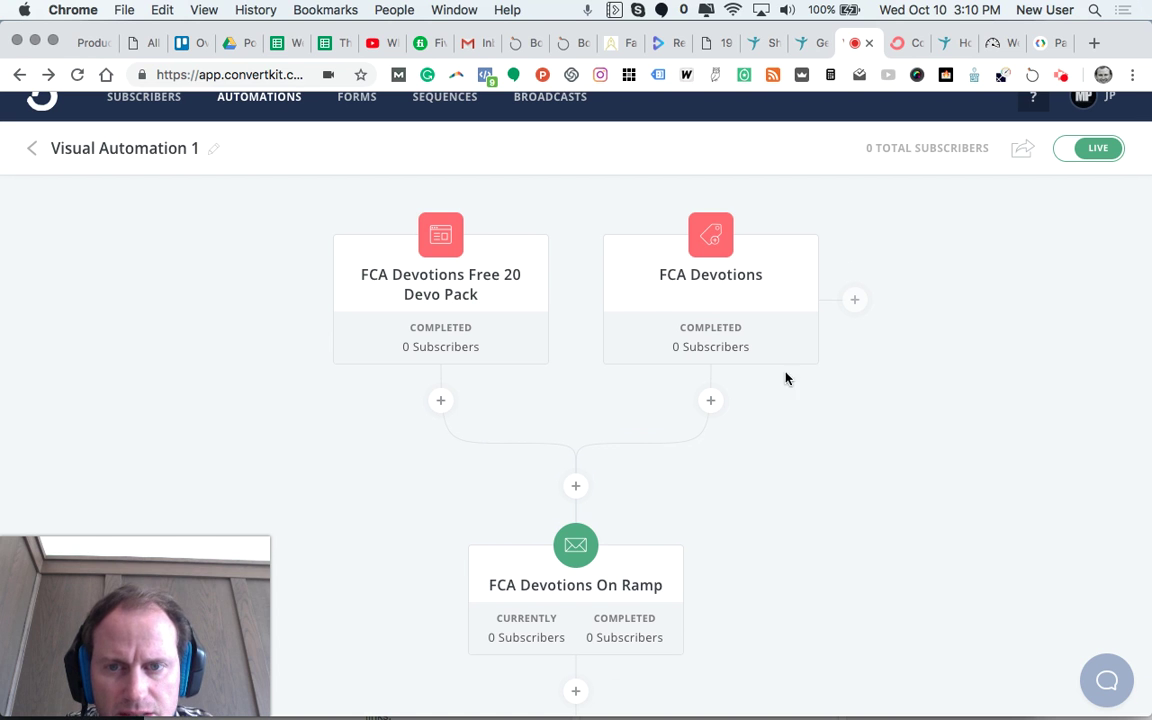
mouse_move(488, 337)
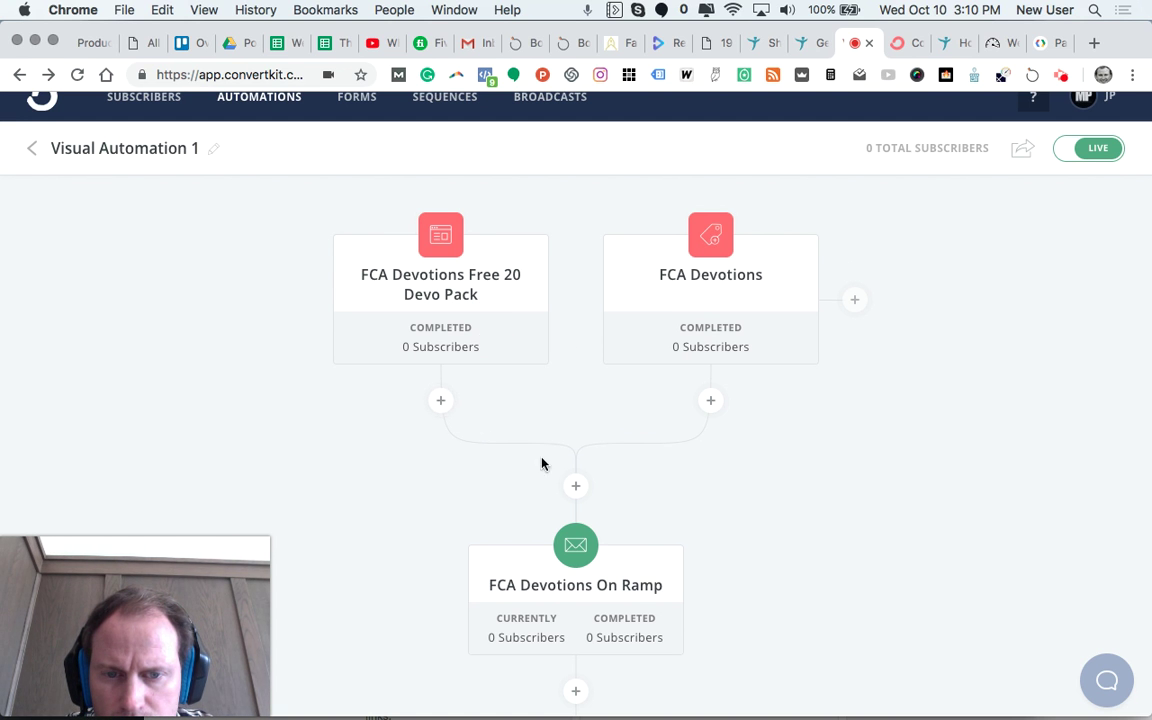
click(577, 485)
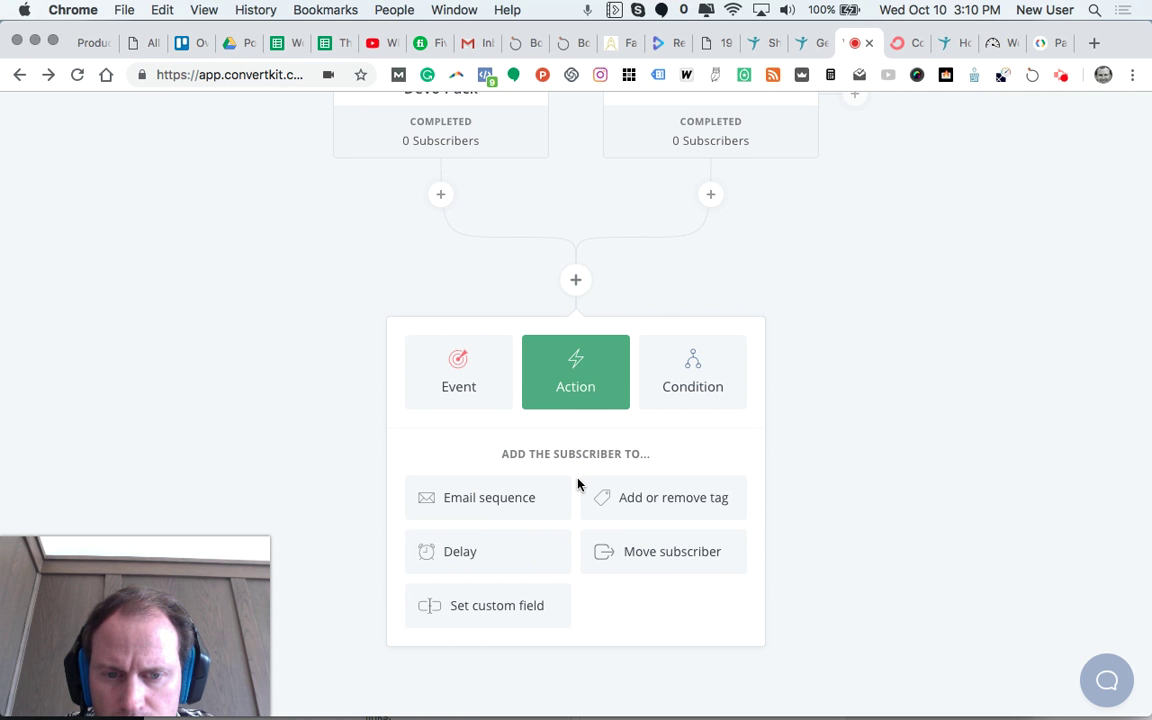
Step: Delete the FCA Devotions Free 20 Devo Pack trigger step and confirm the removal
scroll(577, 485, up, 3)
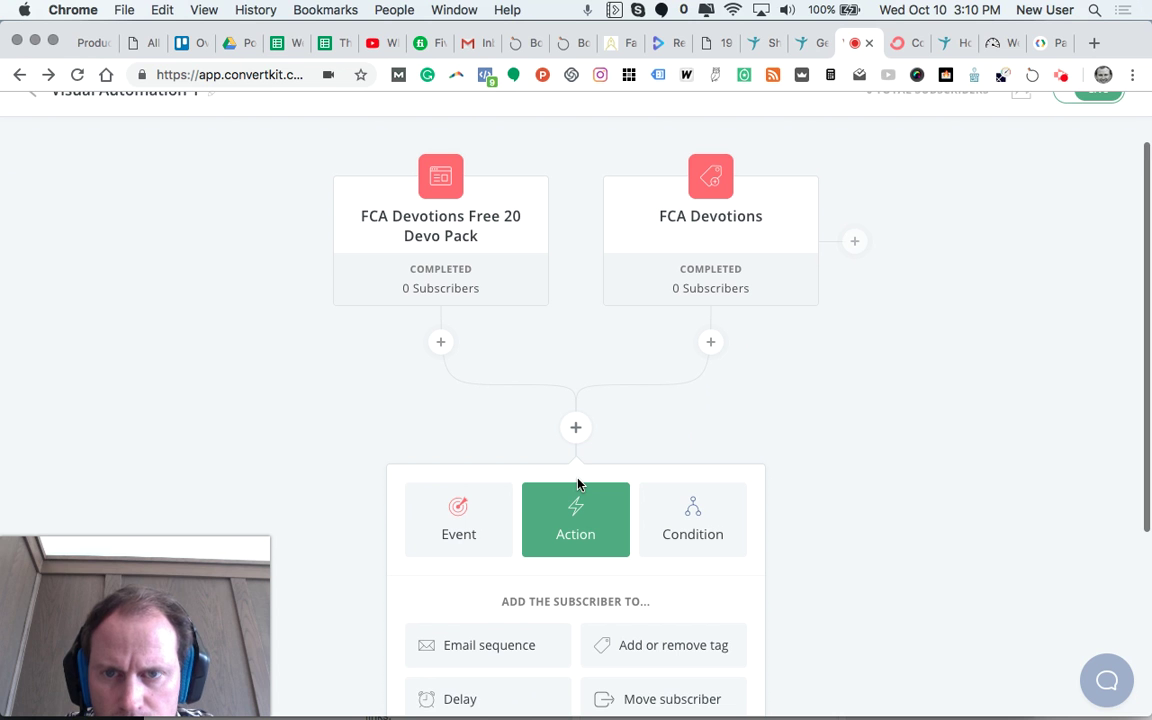
mouse_move(405, 190)
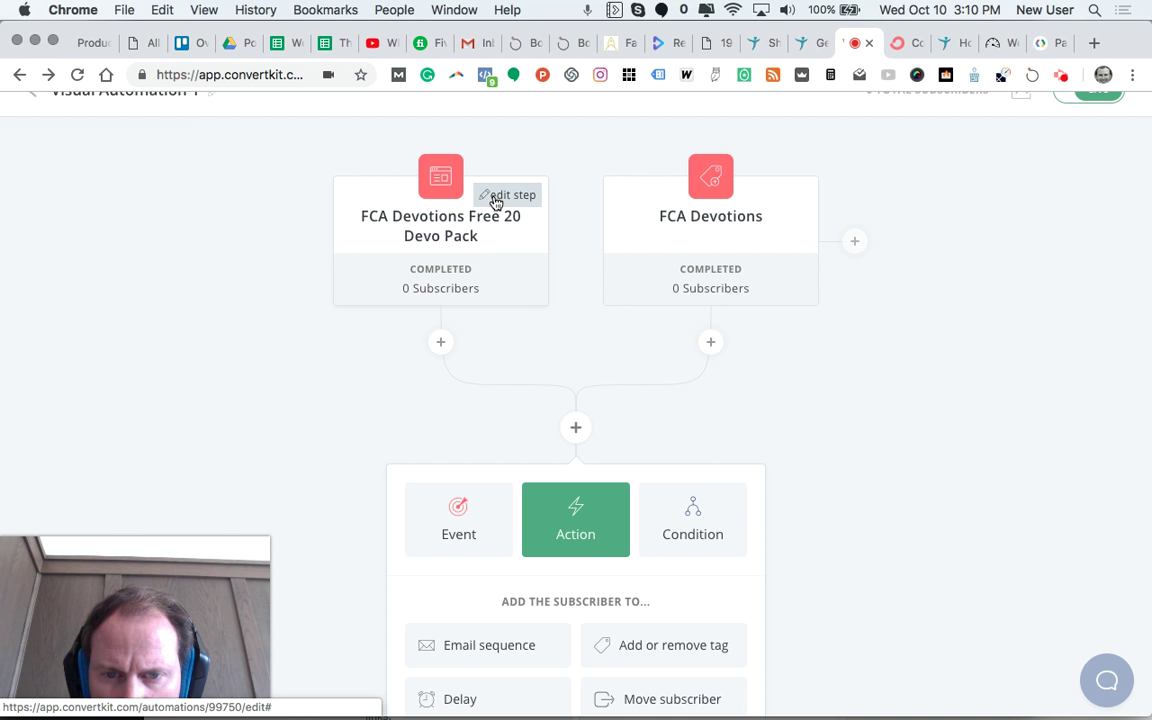
click(495, 202)
click(464, 530)
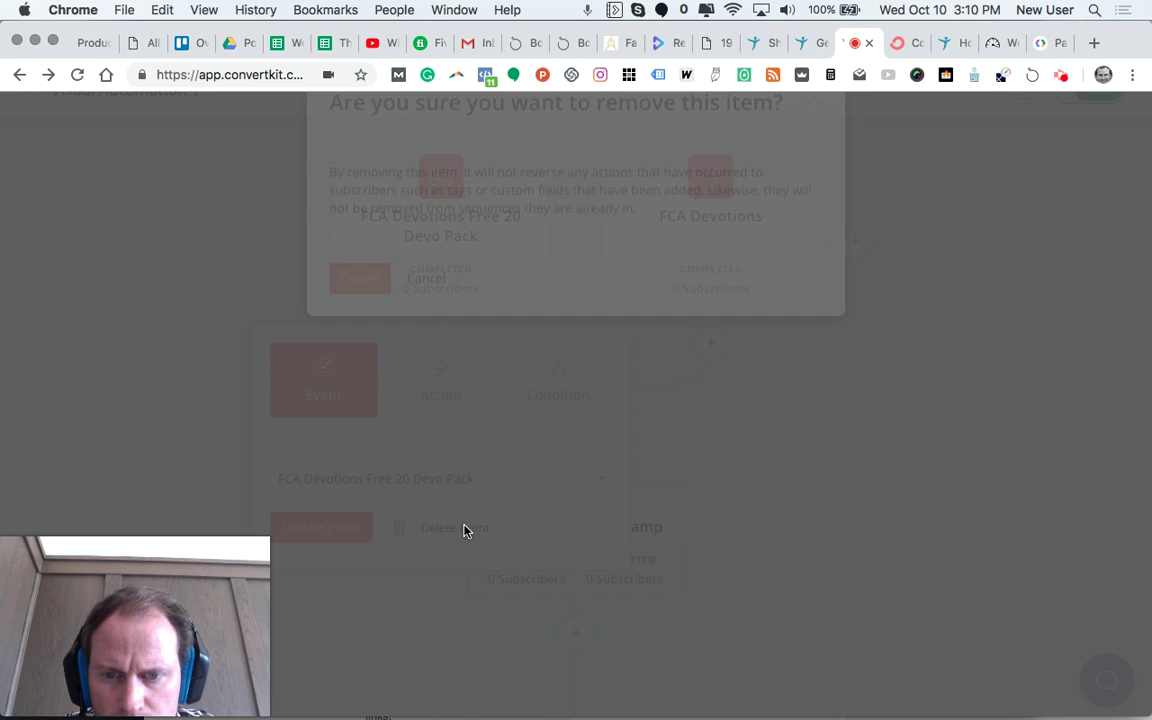
click(360, 335)
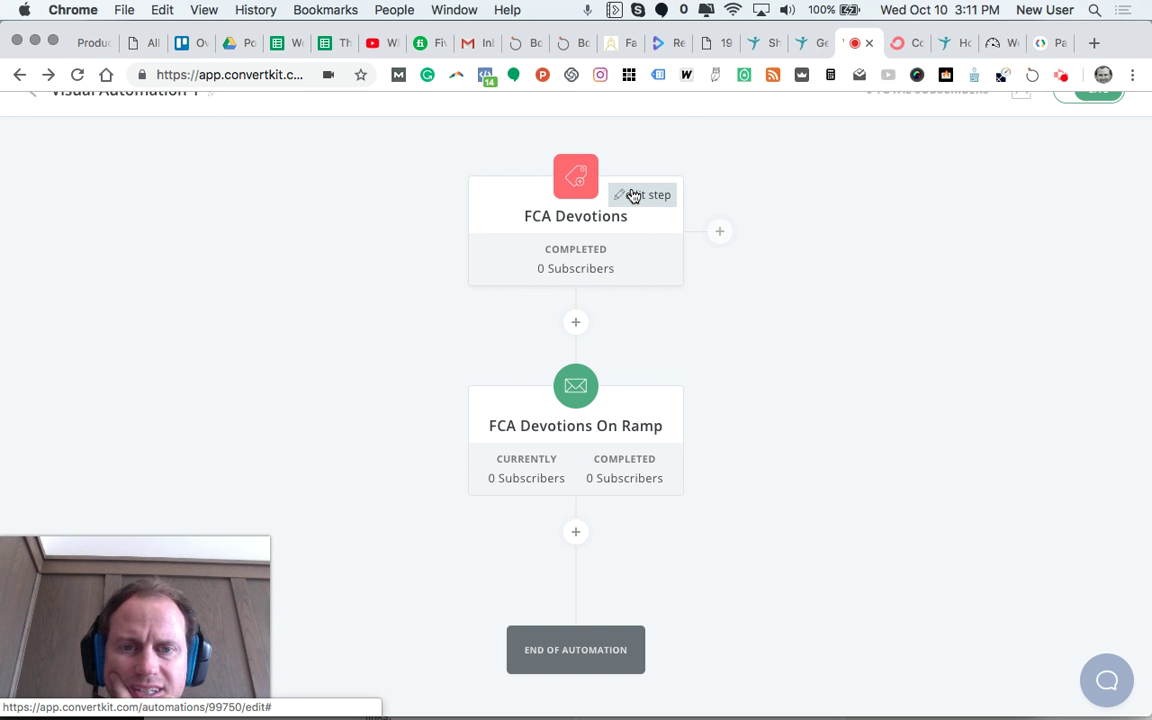
click(636, 196)
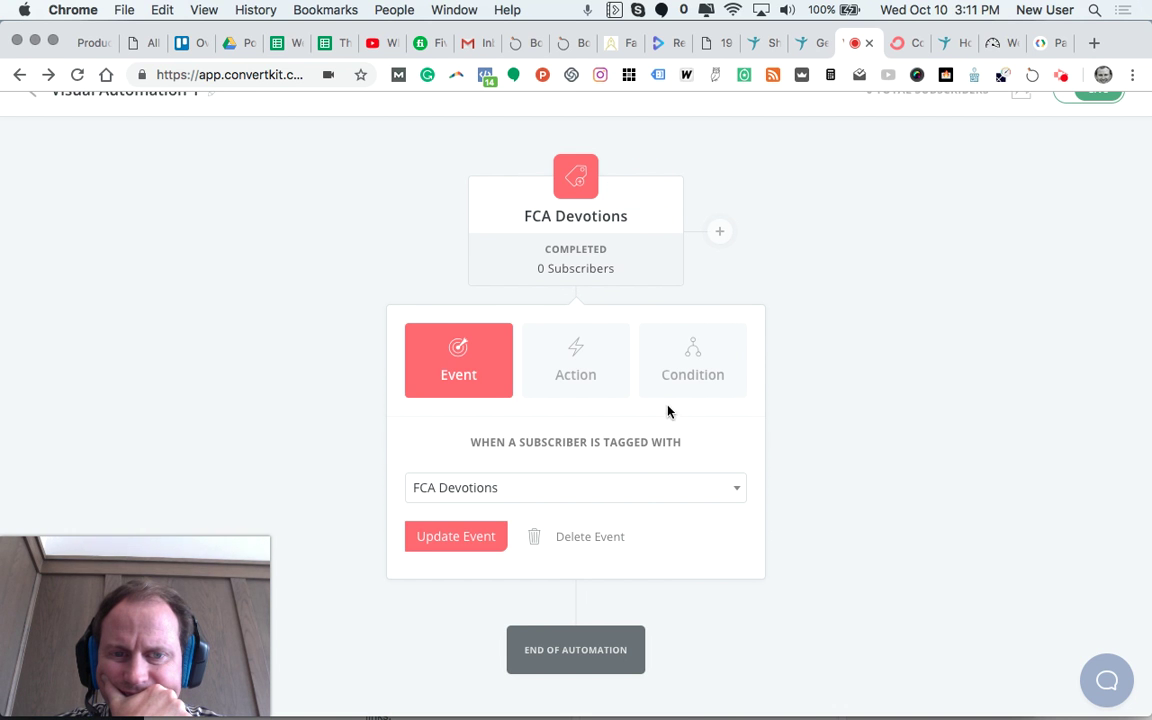
click(485, 537)
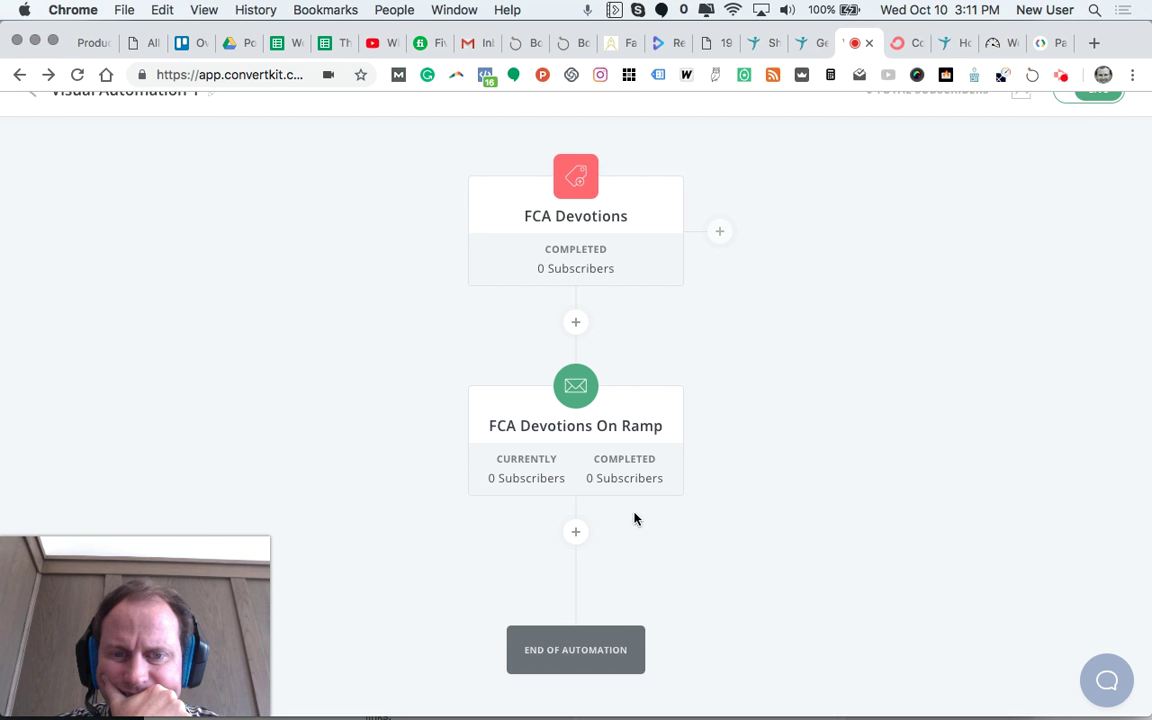
scroll(706, 511, down, 2)
scroll(710, 508, up, 4)
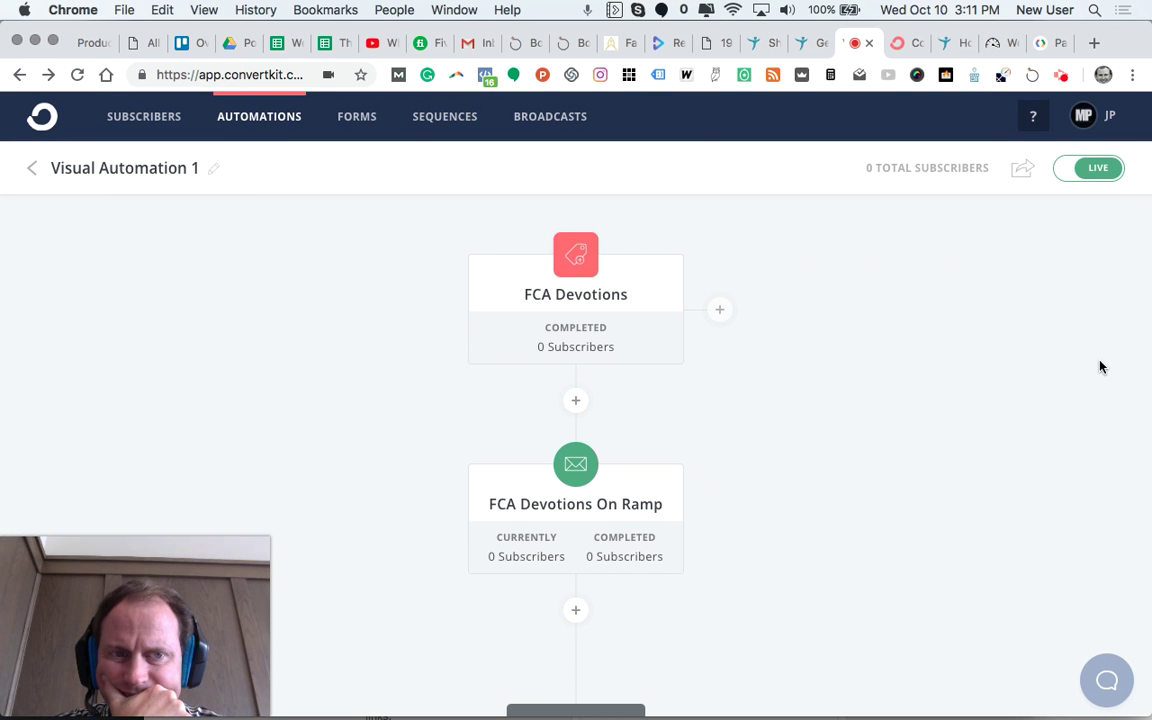
scroll(931, 414, down, 2)
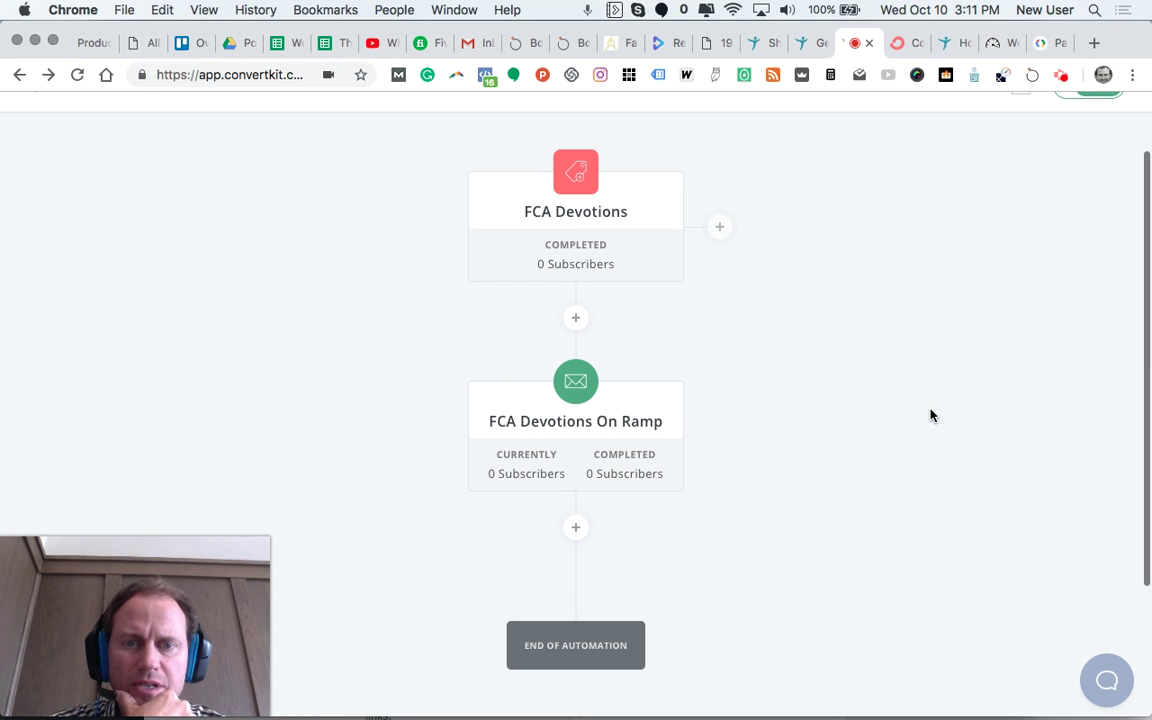
mouse_move(625, 255)
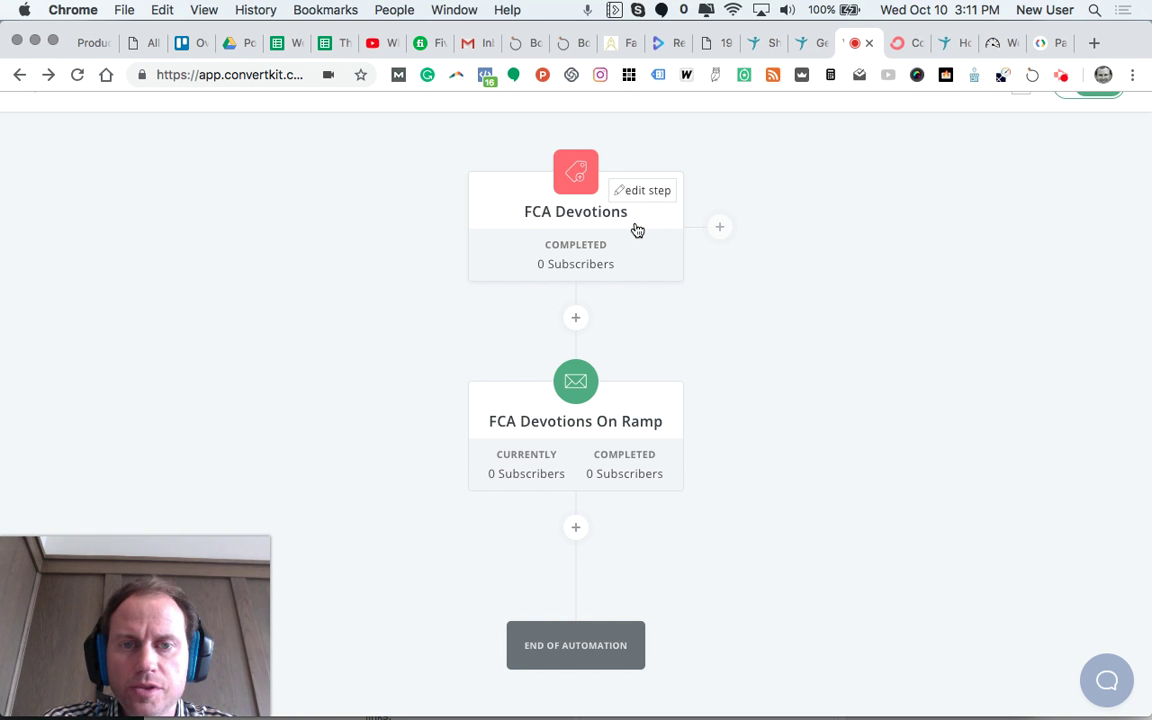
scroll(636, 229, up, 2)
scroll(636, 229, down, 3)
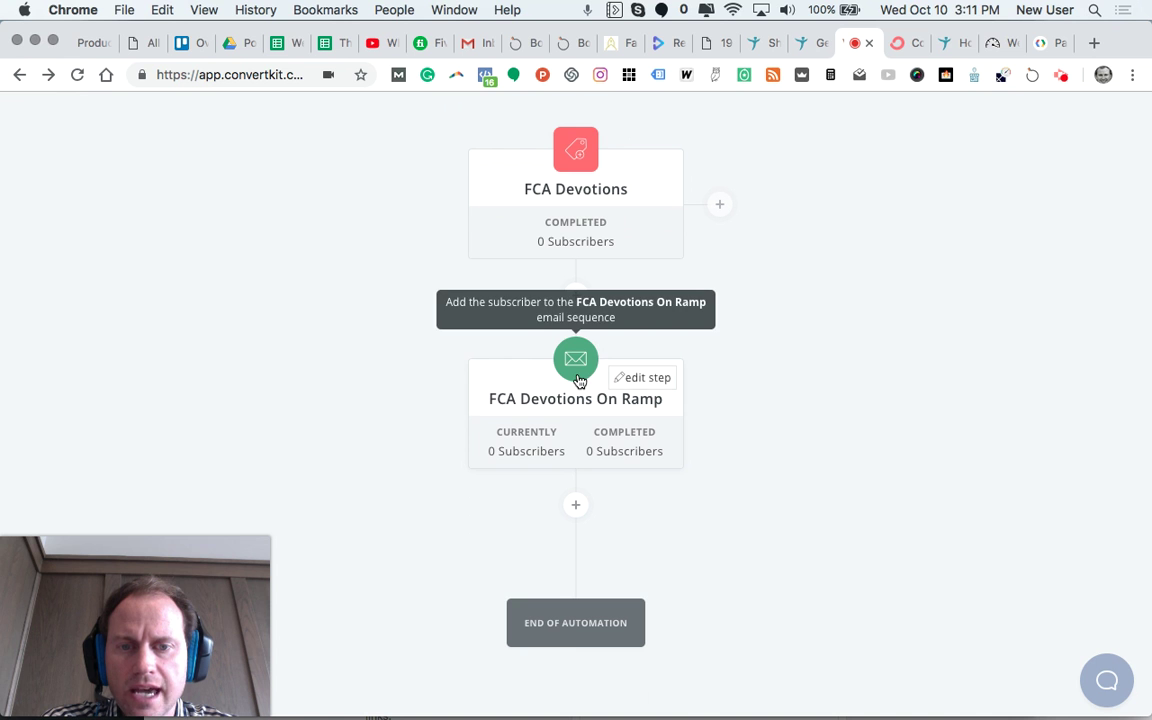
scroll(740, 370, up, 3)
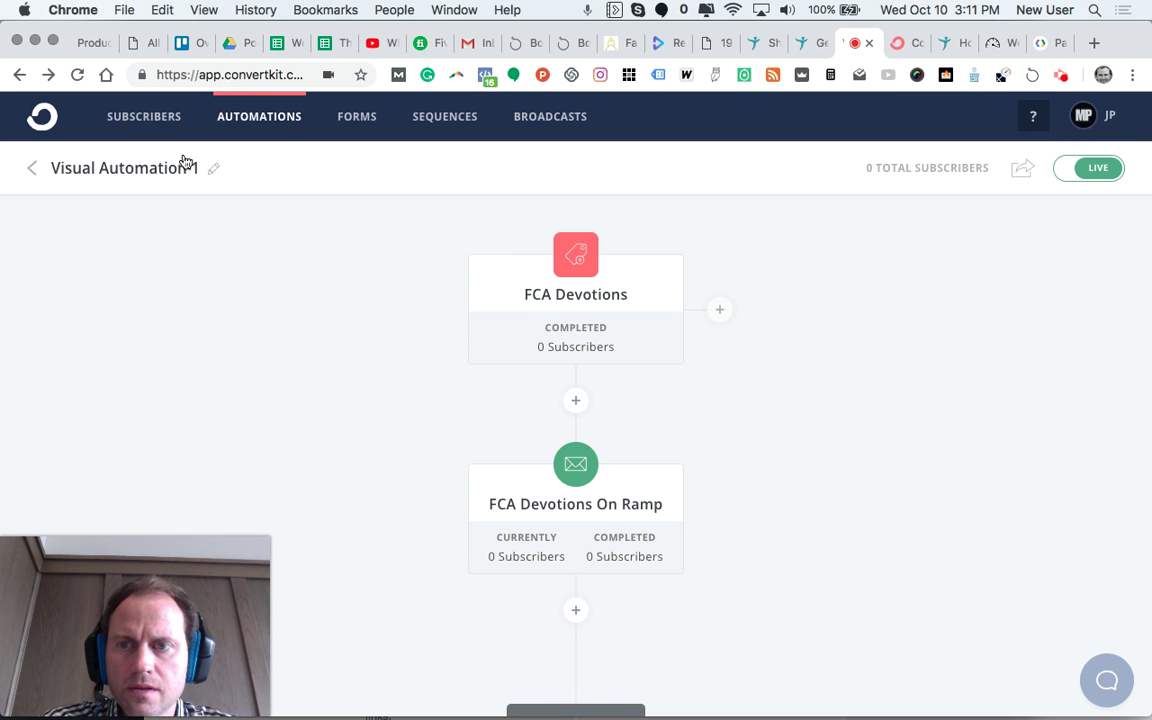
Step: Copy the whole FCA Devotions On Ramp sequence email body, then go to Broadcasts
click(437, 118)
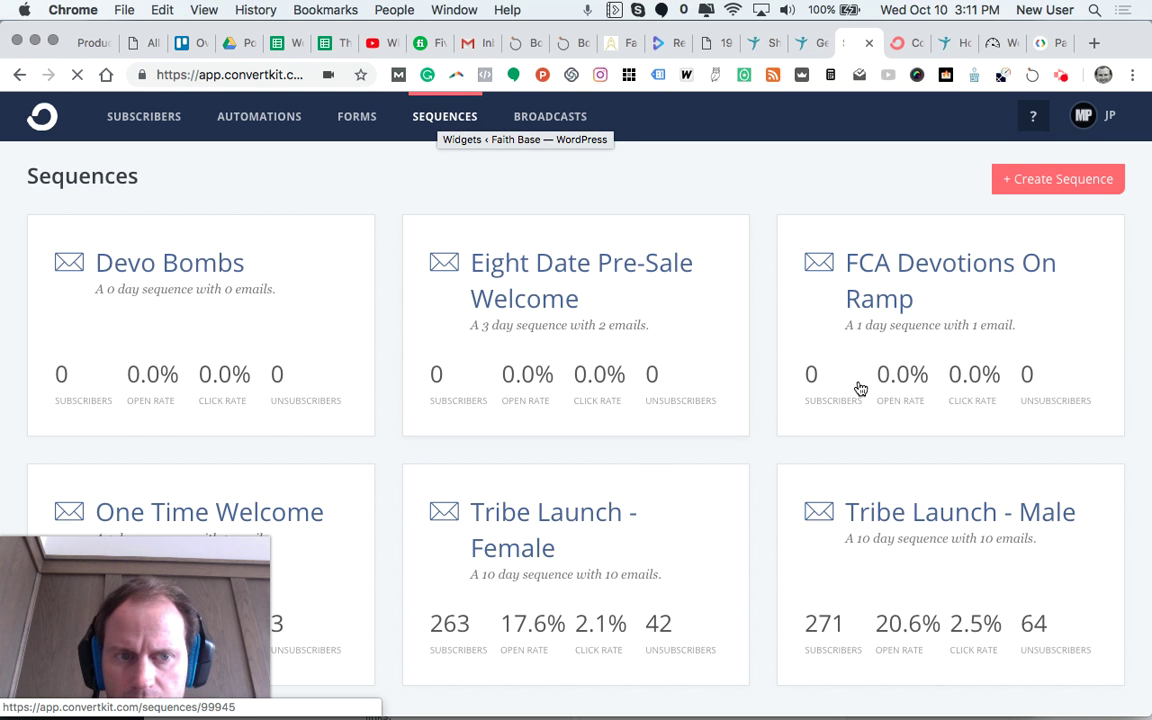
click(885, 268)
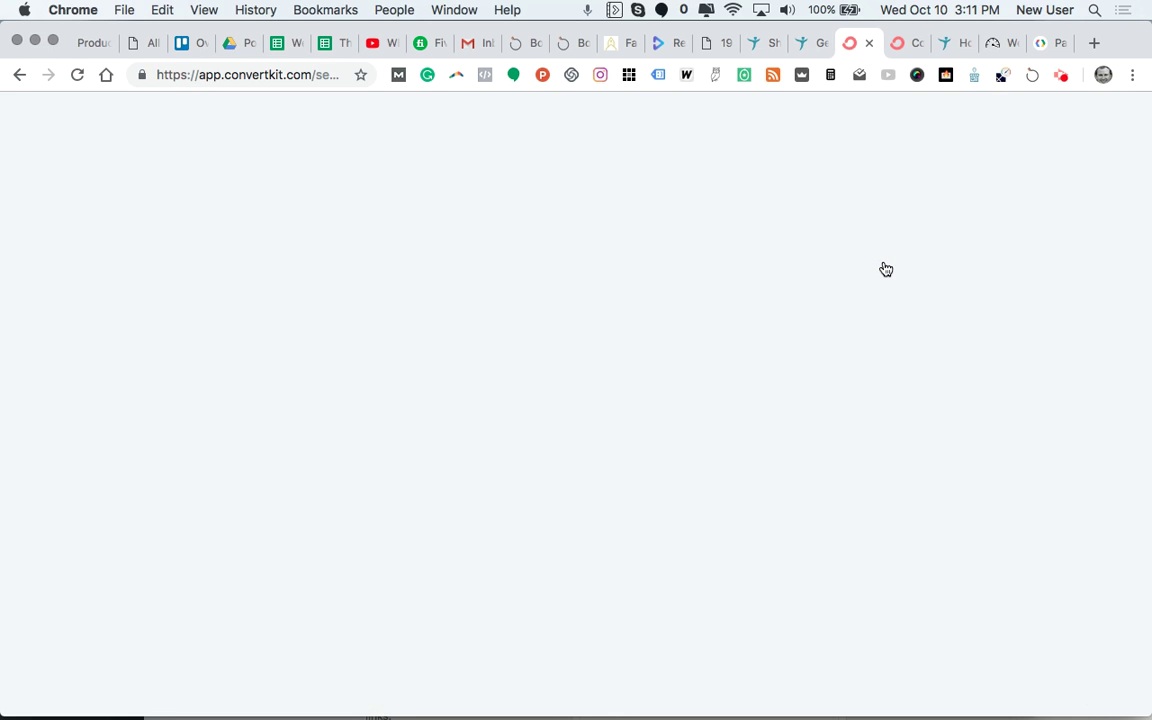
scroll(484, 560, down, 3)
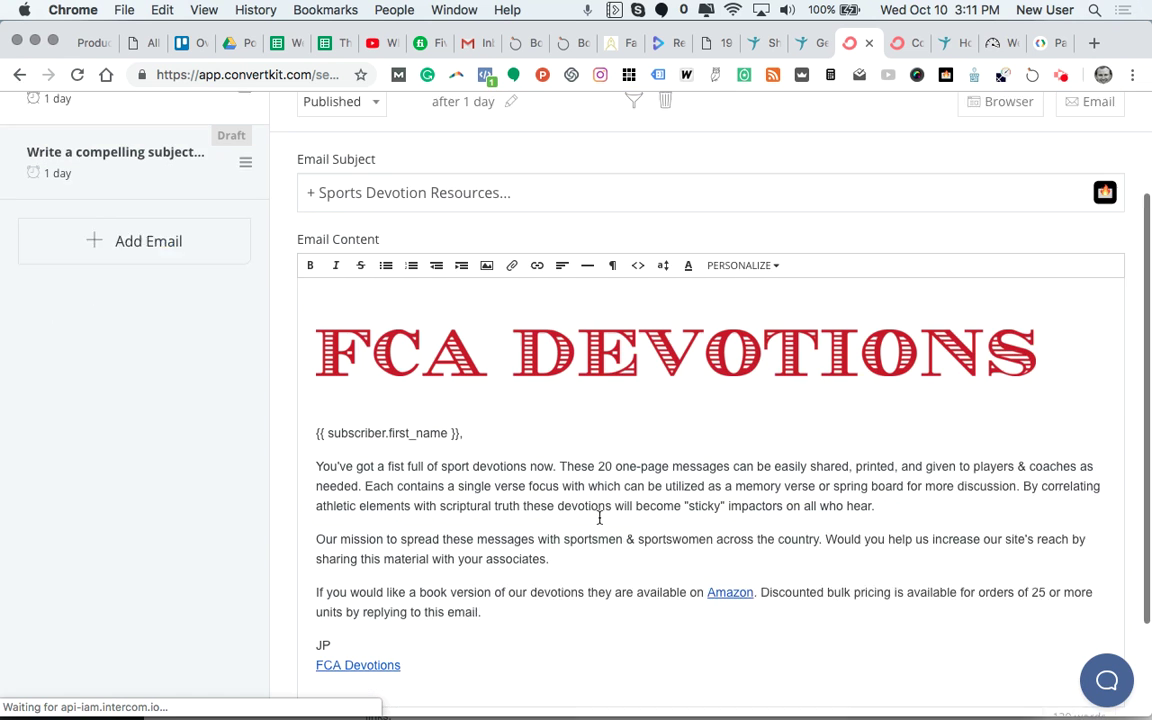
mouse_move(445, 648)
mouse_down()
mouse_move(355, 478)
mouse_move(315, 326)
mouse_up()
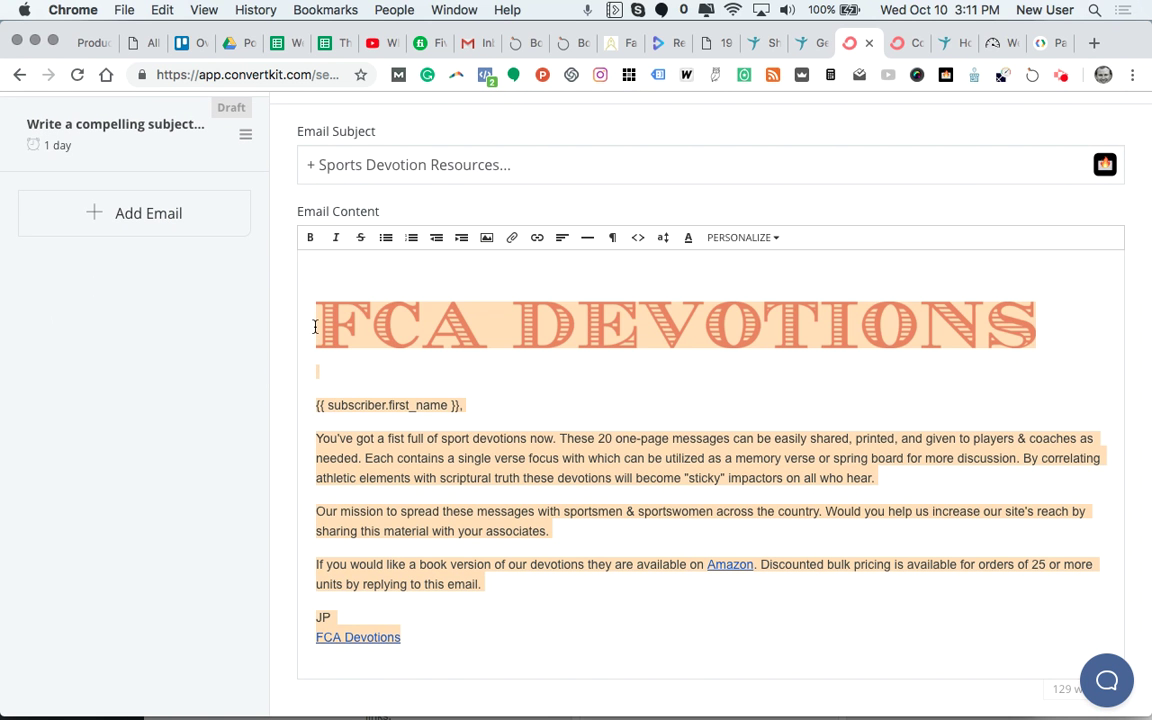
key(super+c)
scroll(314, 316, up, 3)
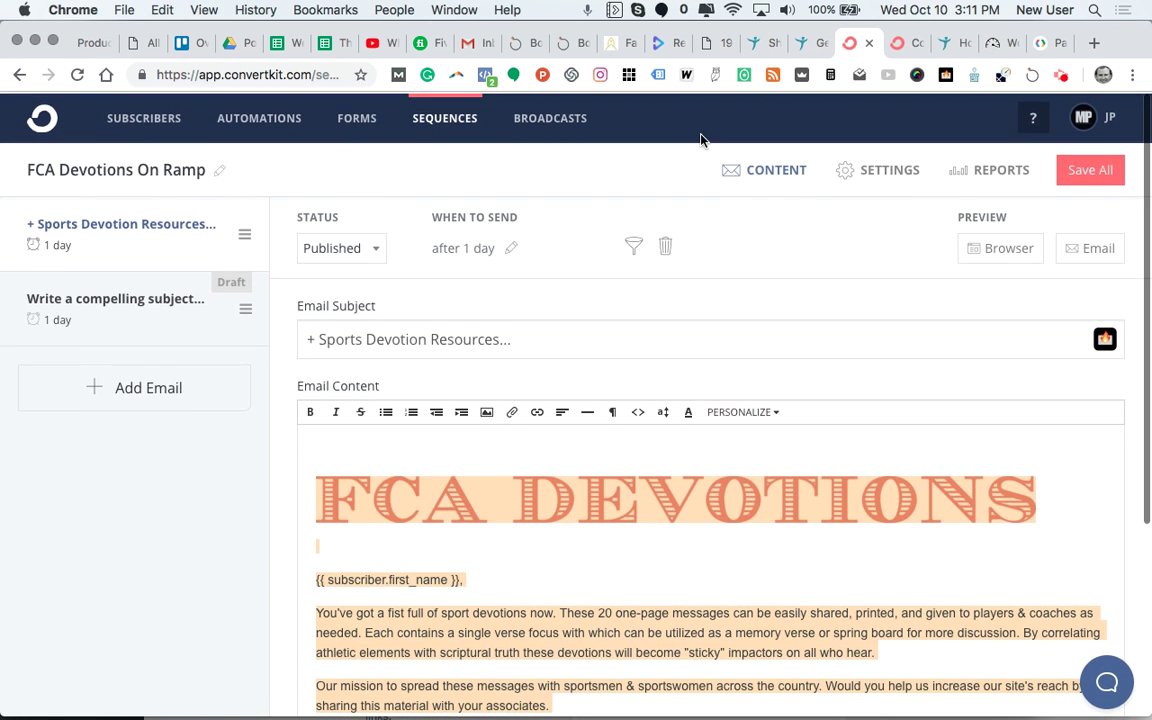
click(549, 118)
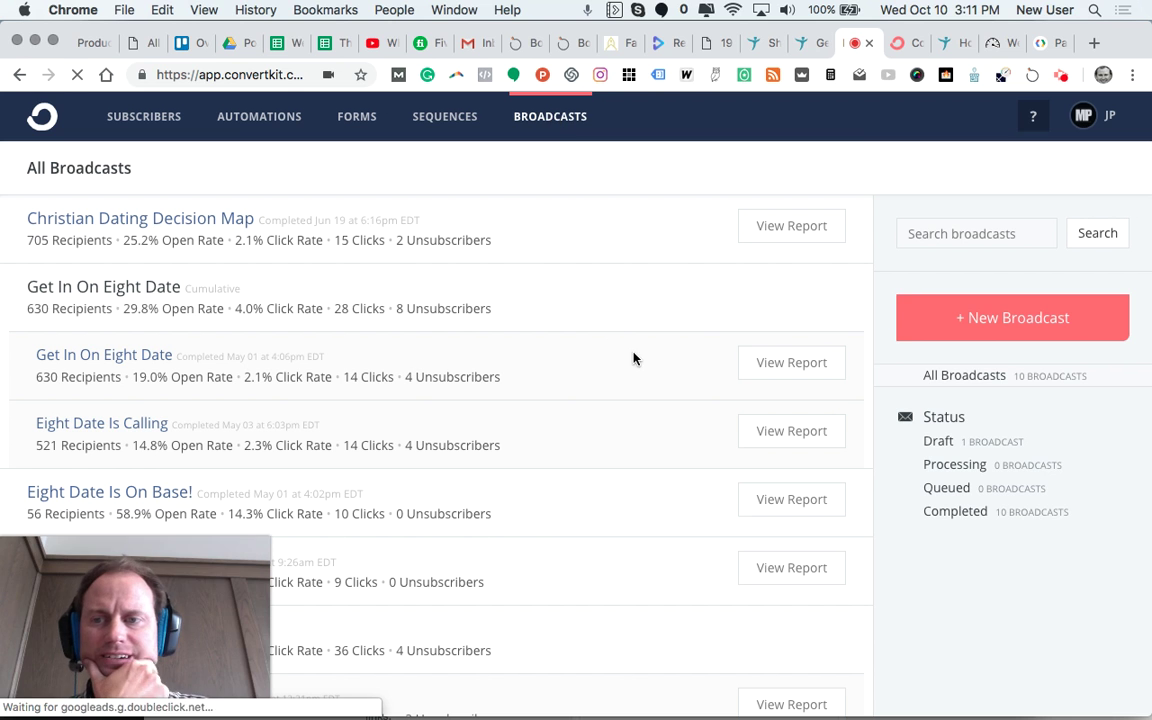
Step: Start a new broadcast and add 'FCA Dev' as a from address with the FCA Devotions email
click(972, 331)
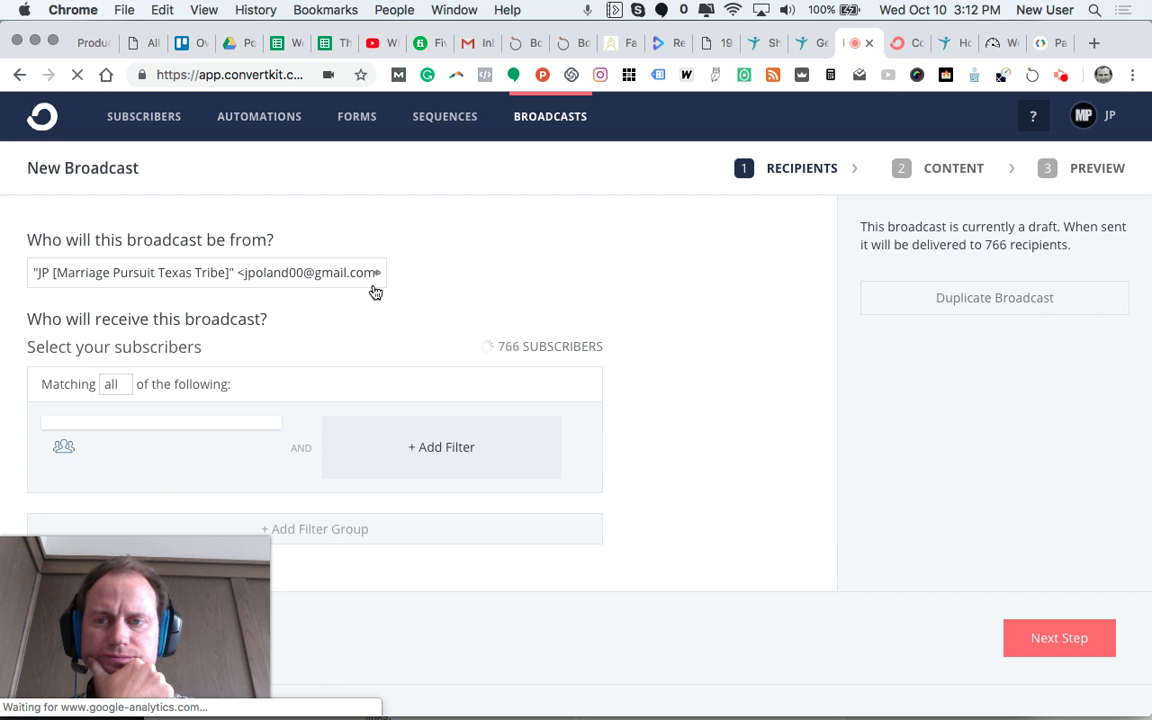
click(225, 276)
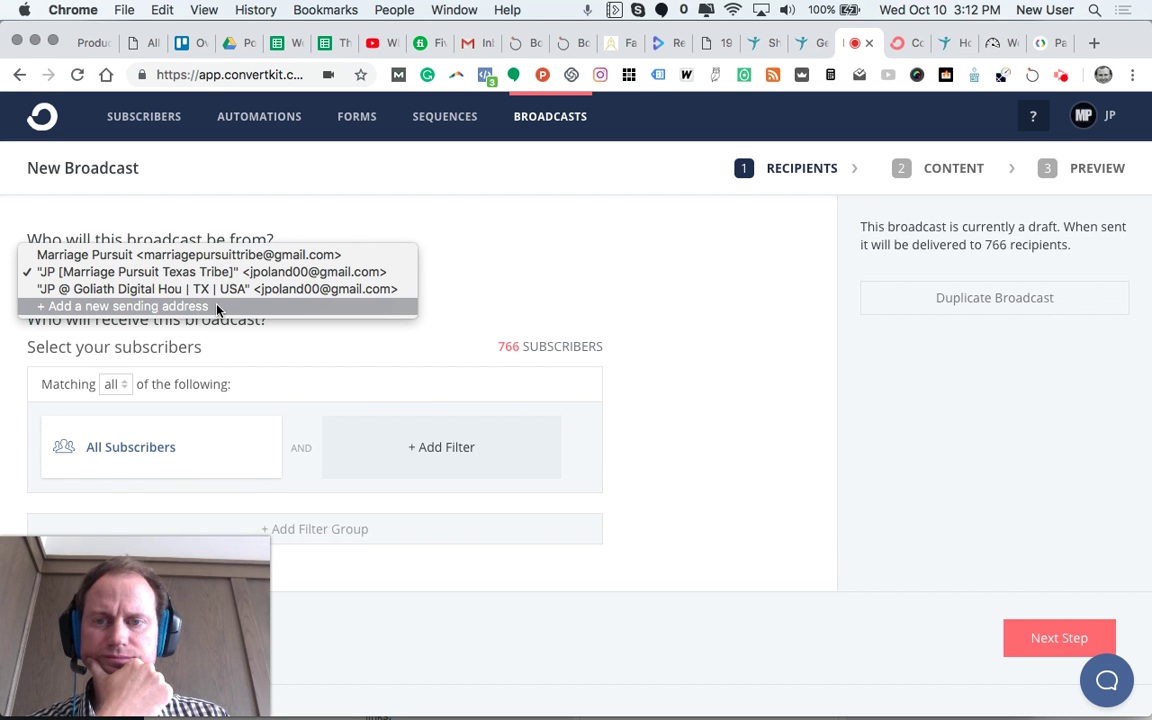
click(217, 307)
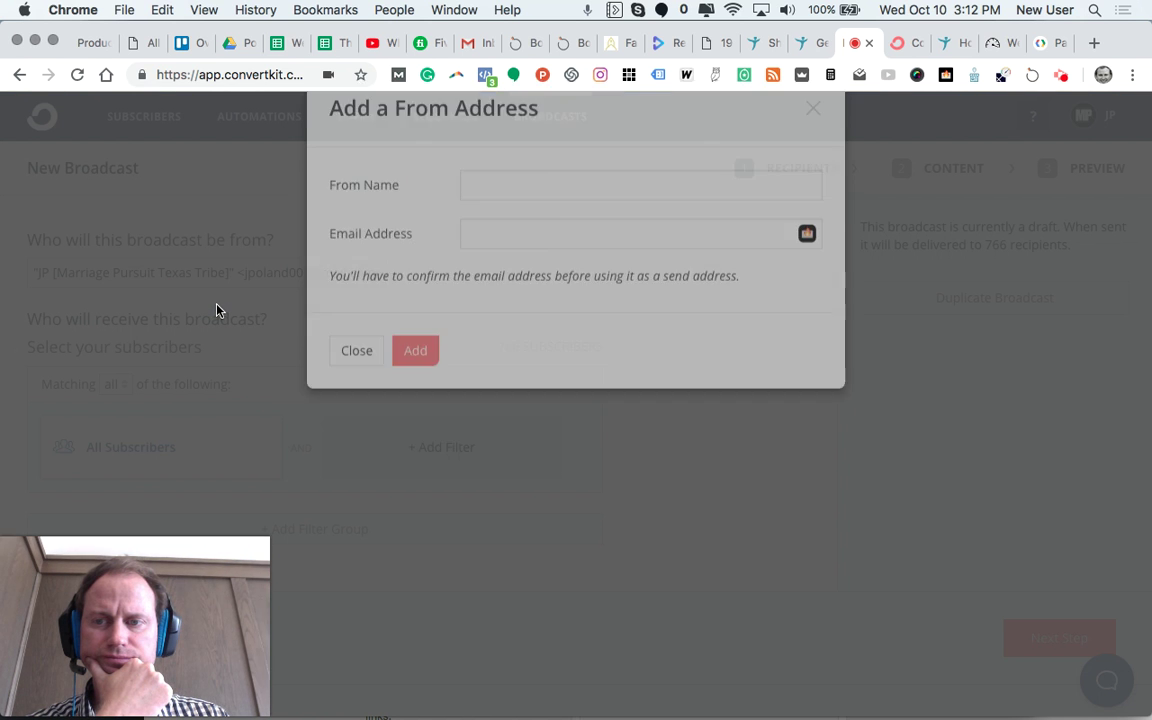
click(482, 229)
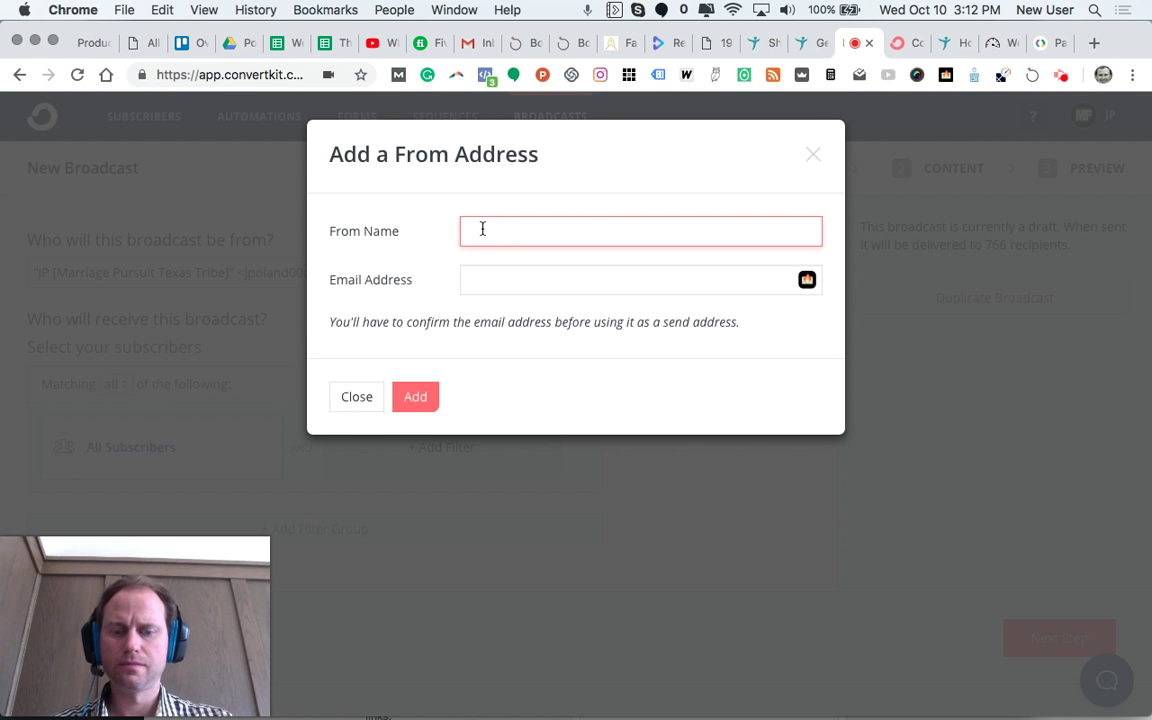
text(FCA D)
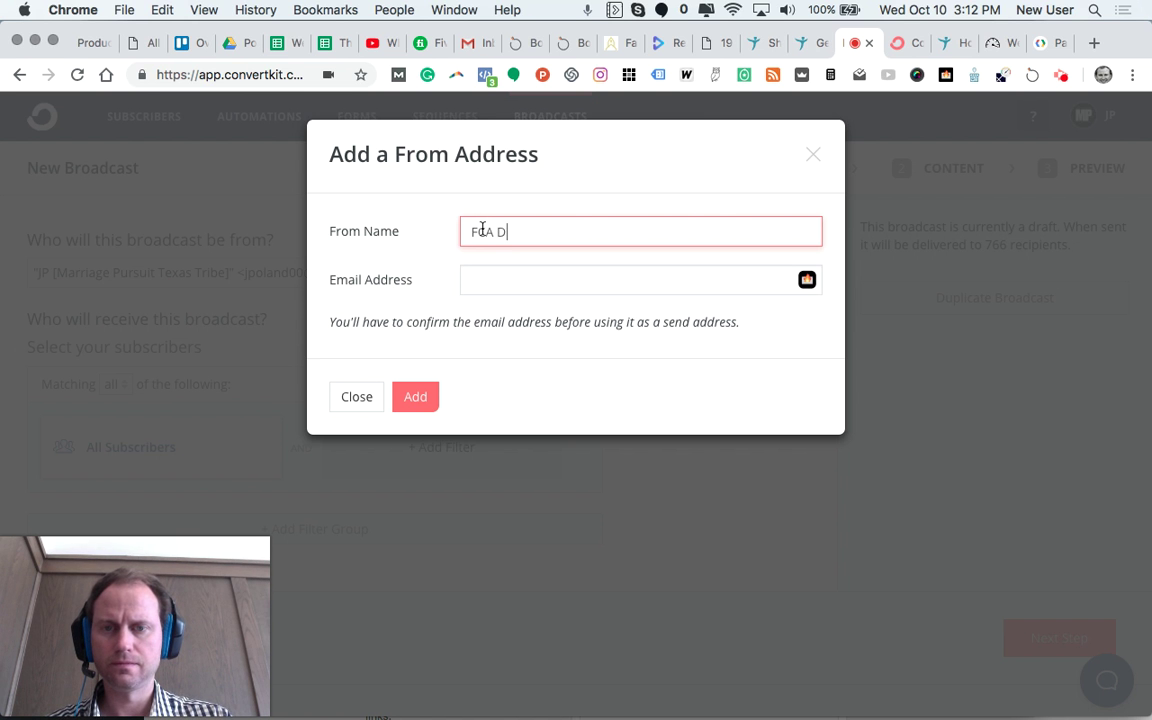
text(evotions)
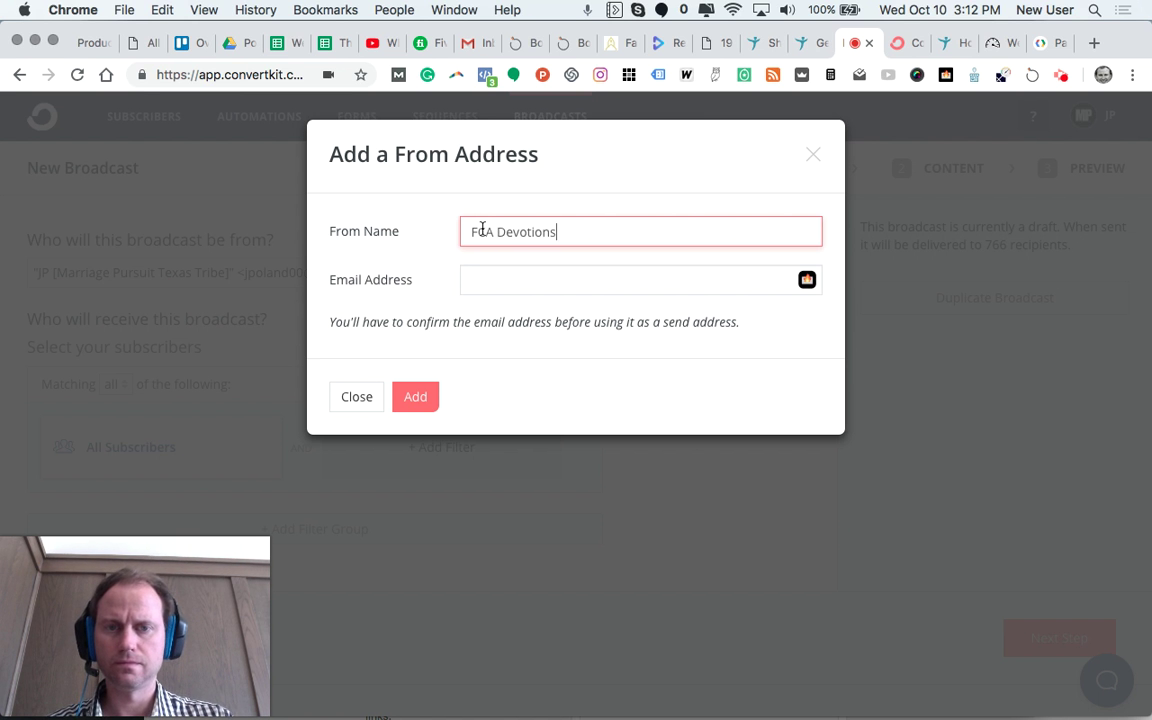
key(Tab)
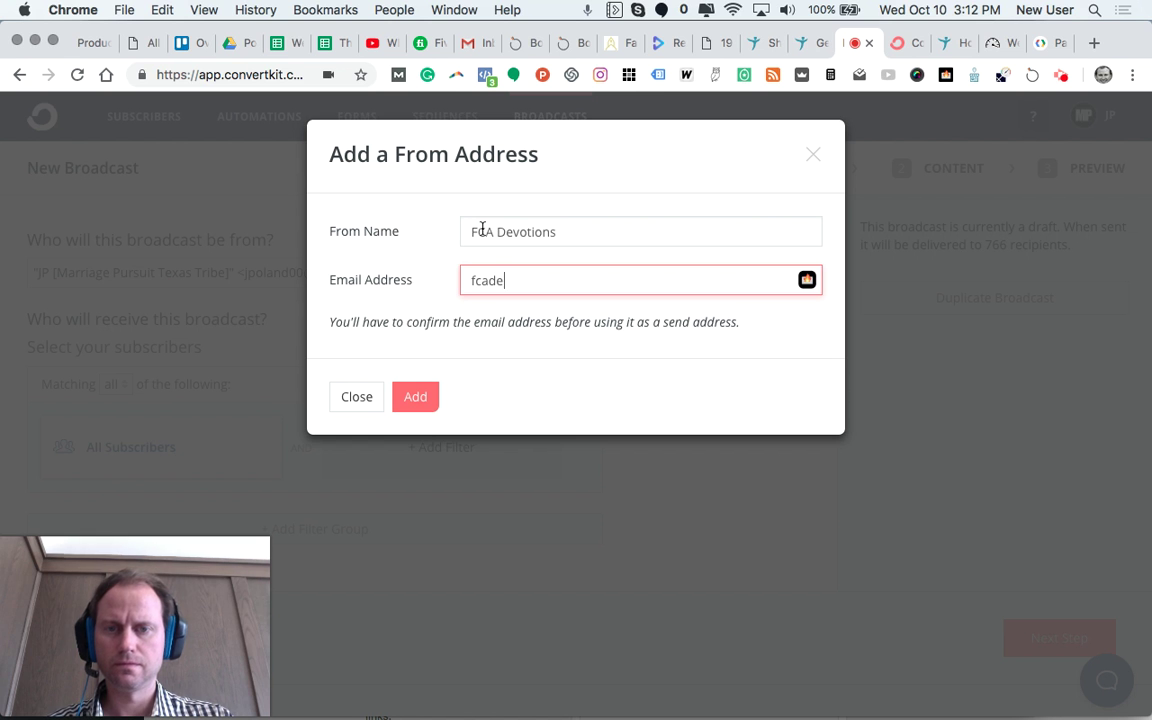
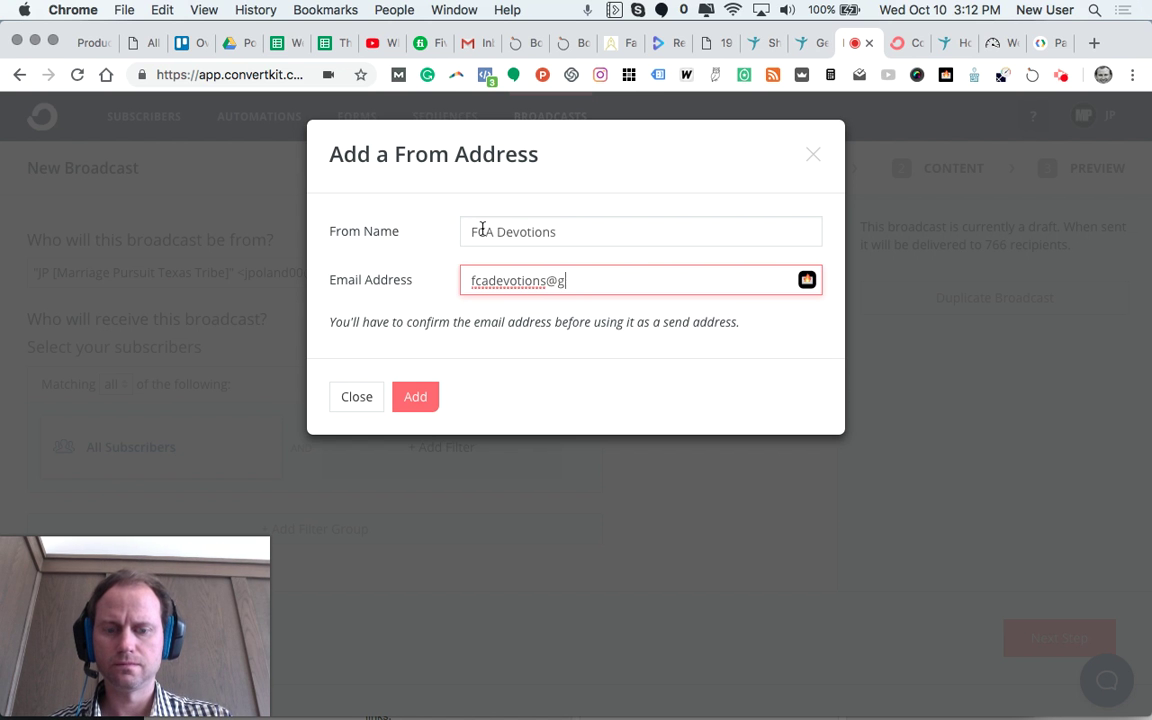
click(418, 398)
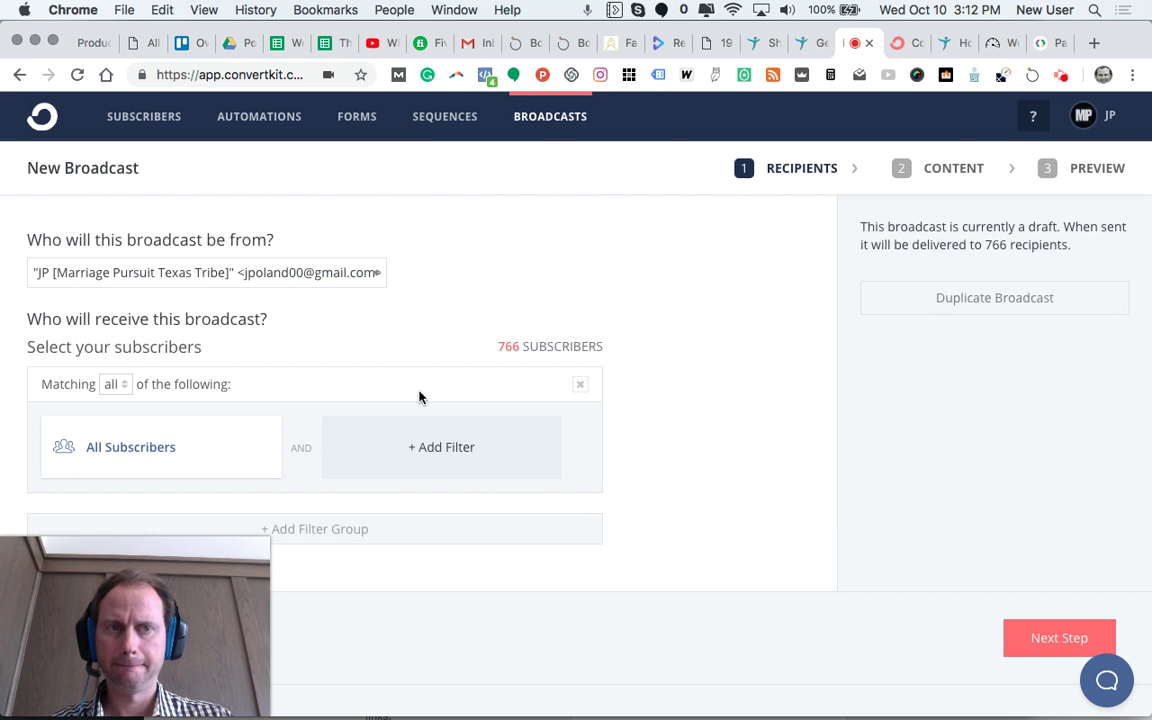
Step: Replace the All Subscribers filter with the FCA Devotions tag filter (51 recipients) and continue
scroll(153, 408, down, 2)
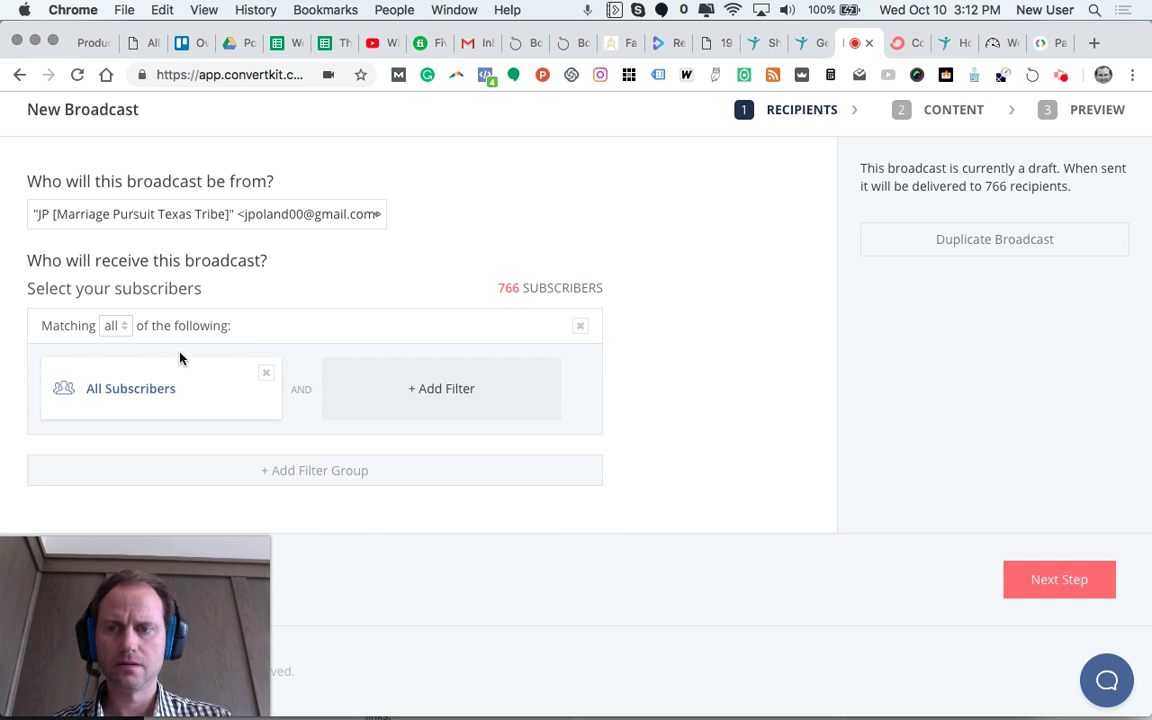
click(266, 375)
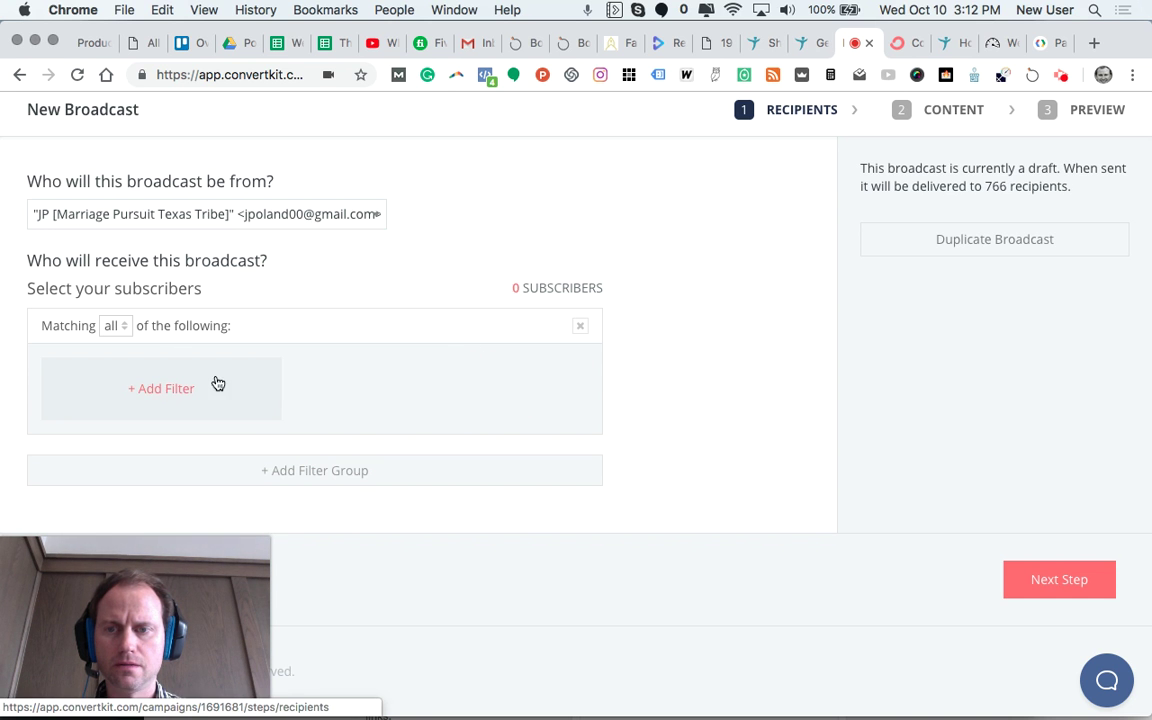
click(166, 390)
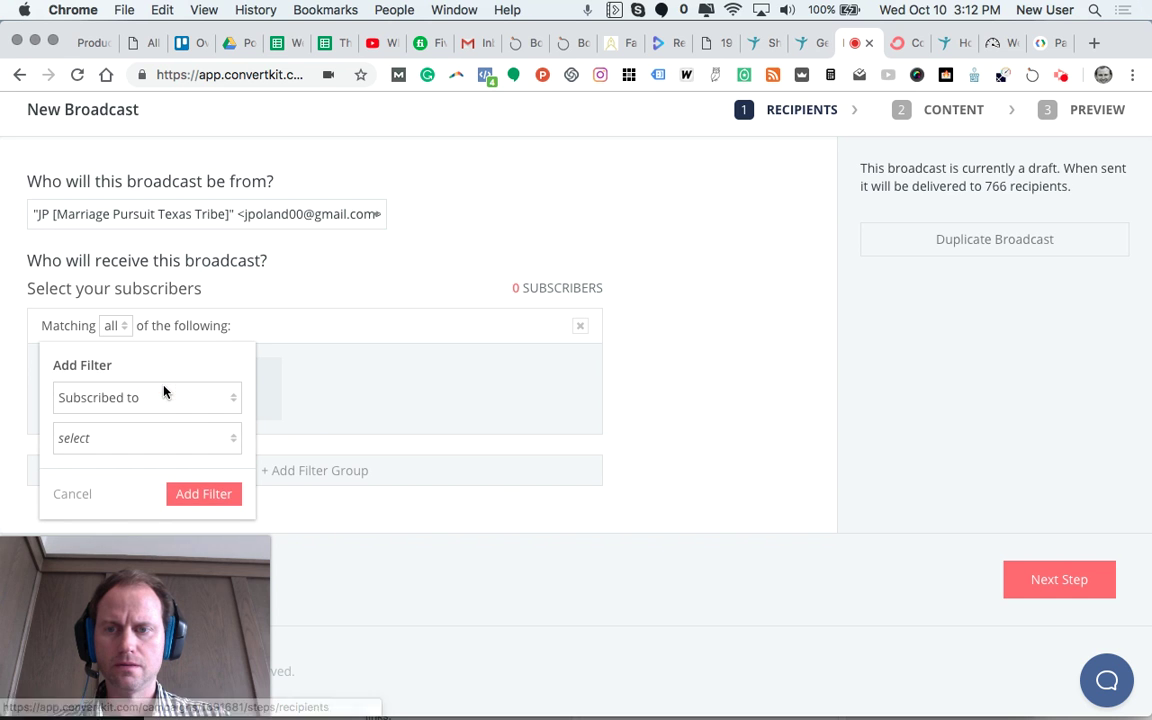
click(218, 437)
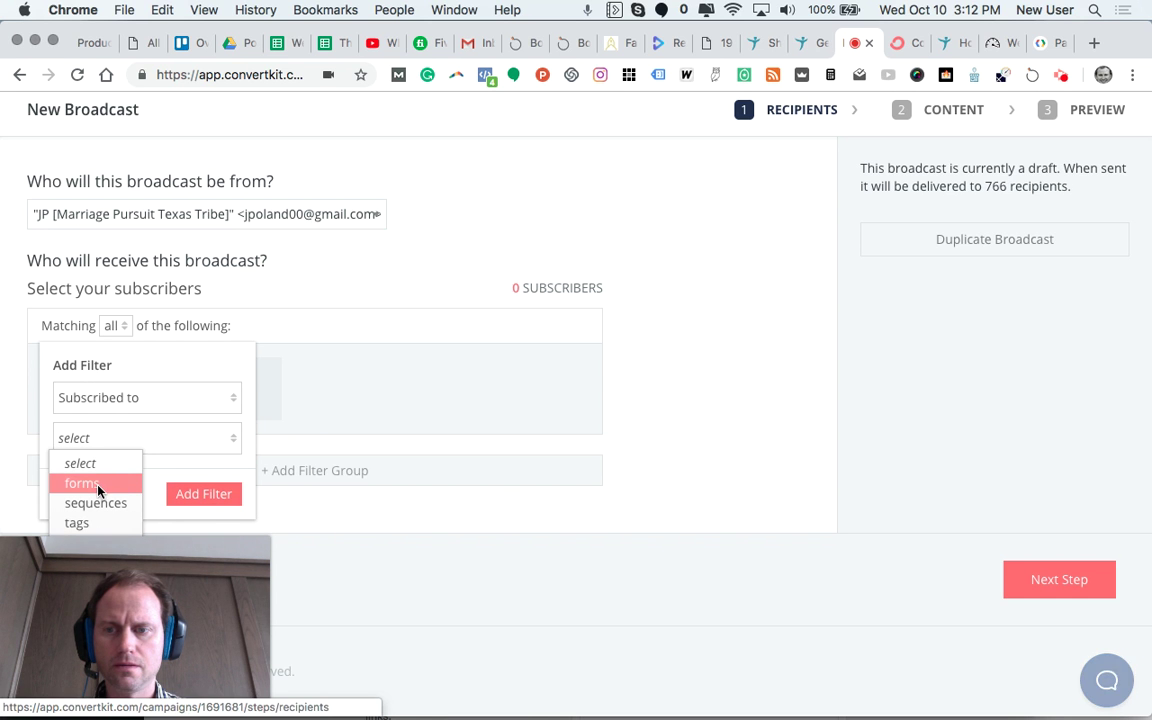
click(90, 524)
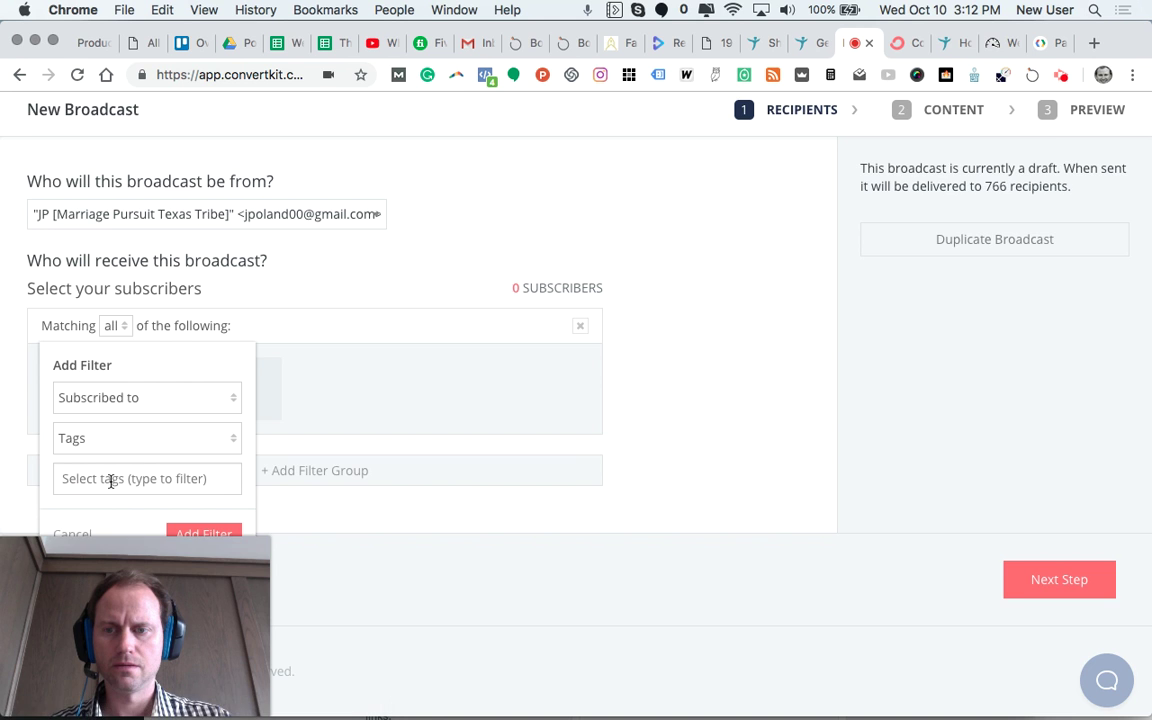
scroll(110, 480, down, 1)
click(111, 481)
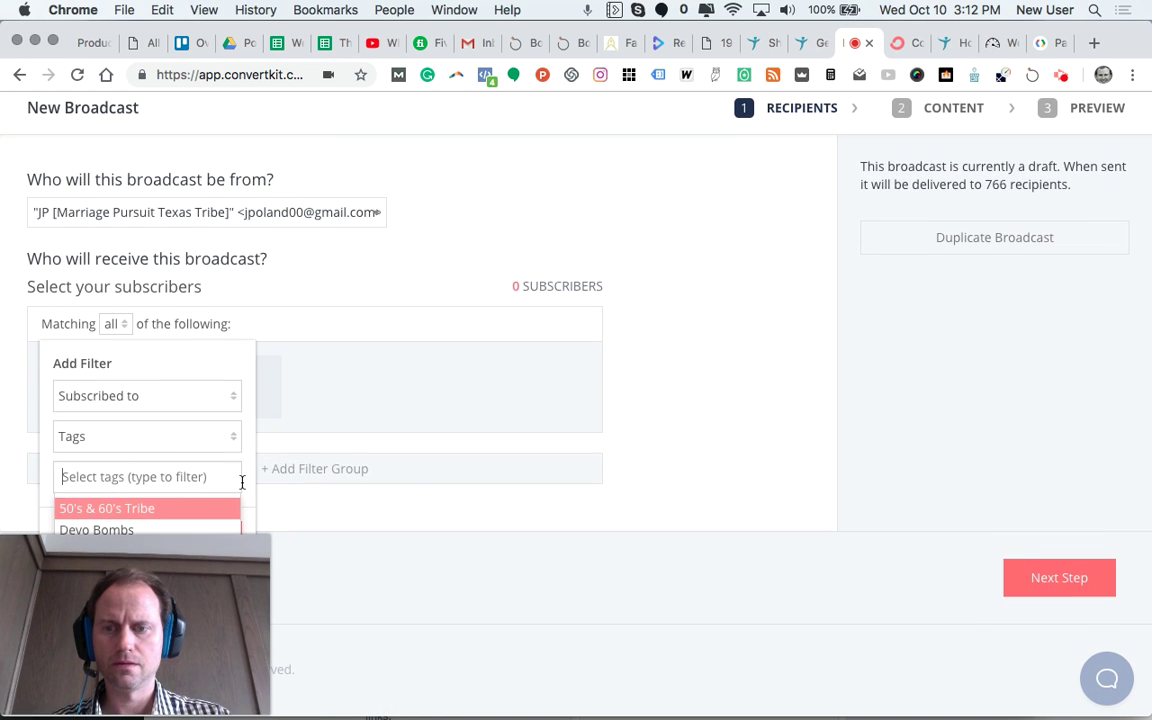
drag(239, 630, 476, 643)
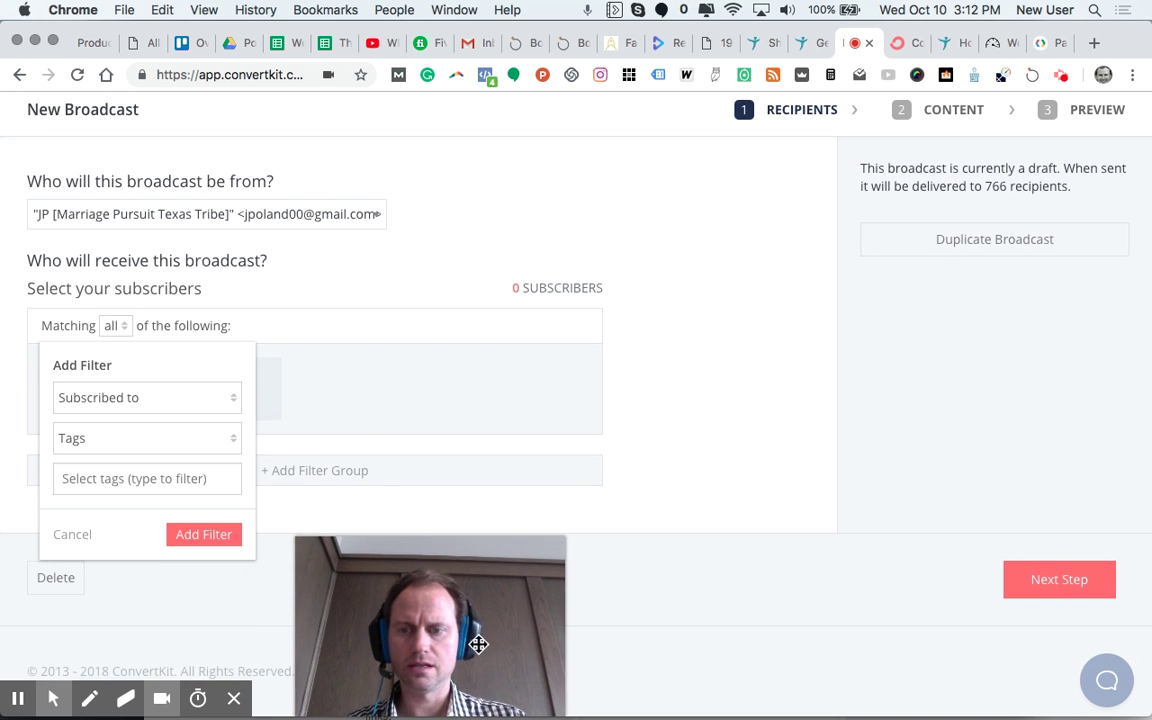
click(129, 481)
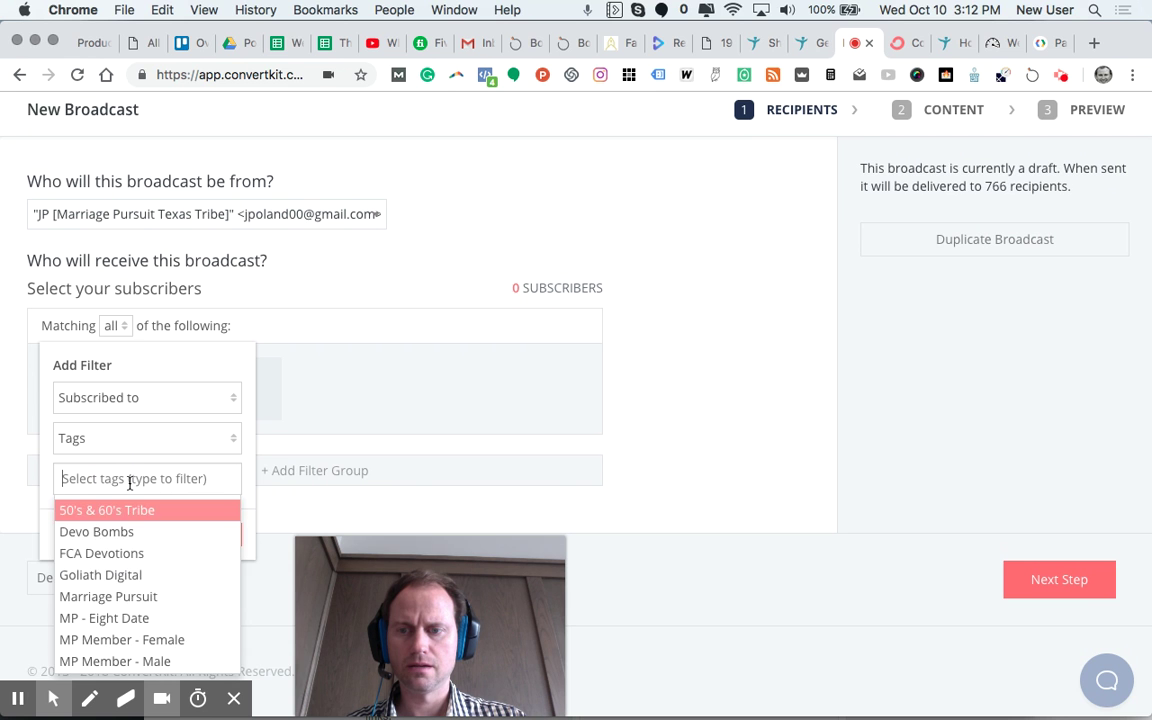
click(109, 557)
click(201, 535)
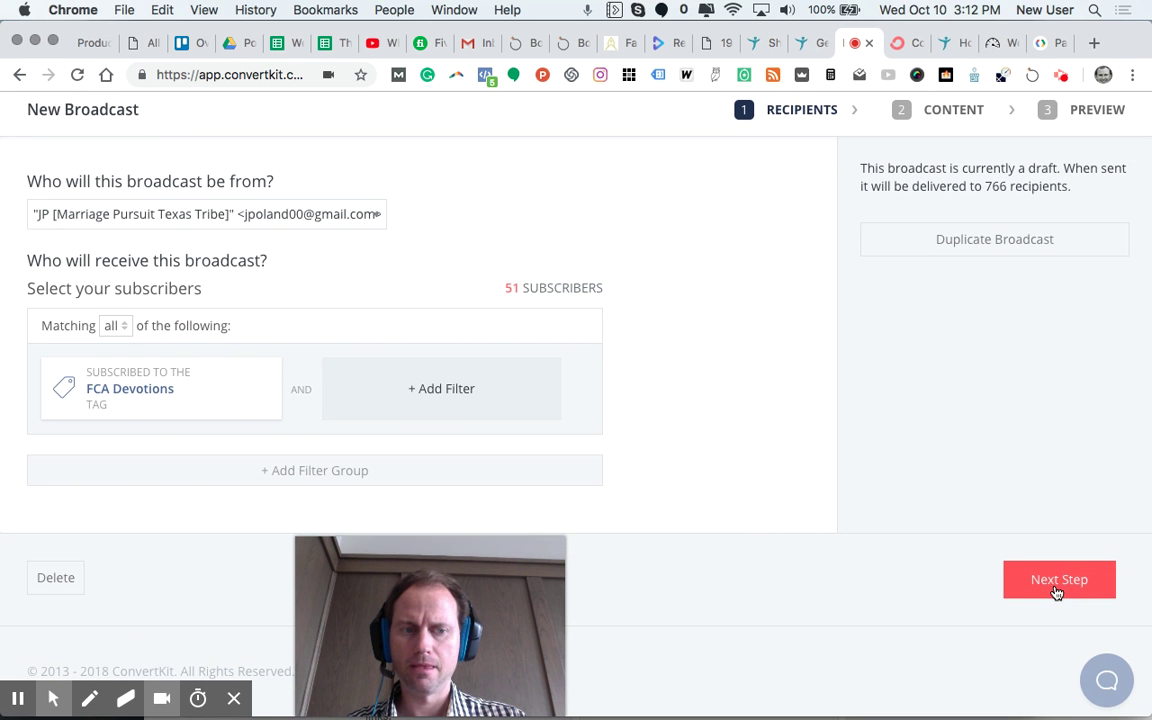
click(1056, 590)
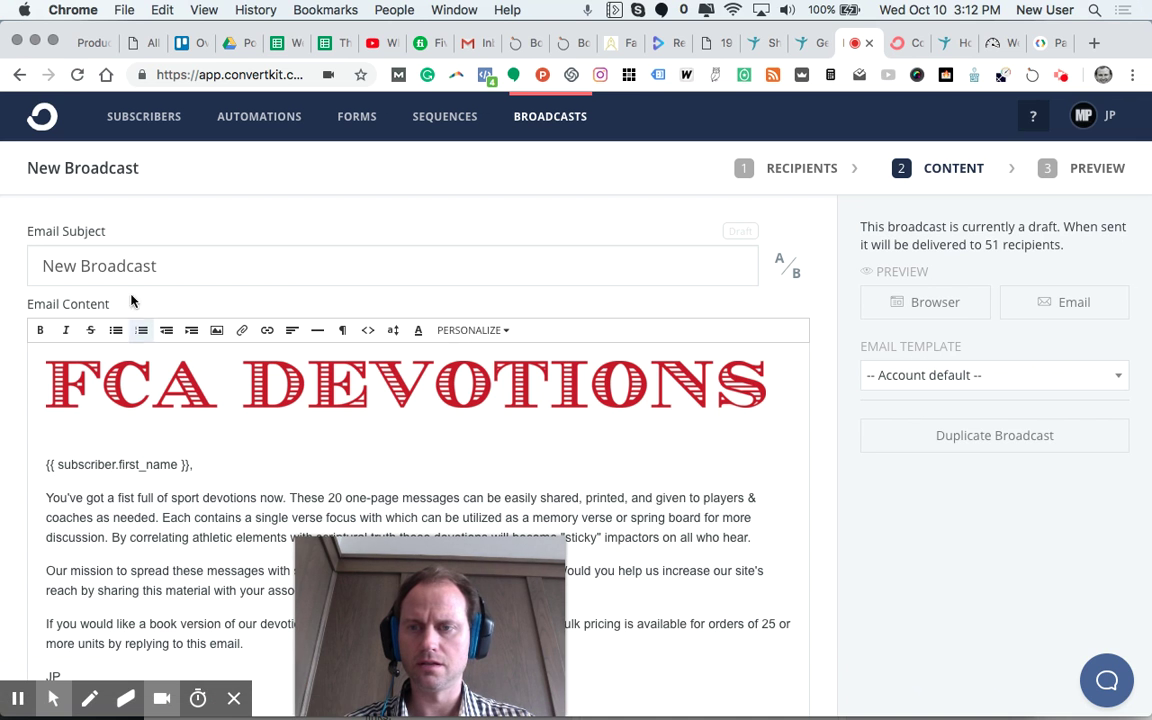
Step: Set the subject to '+ Sports Devotions' and add 'with our .pdf download' after 'devotions now'
triple_click(105, 265)
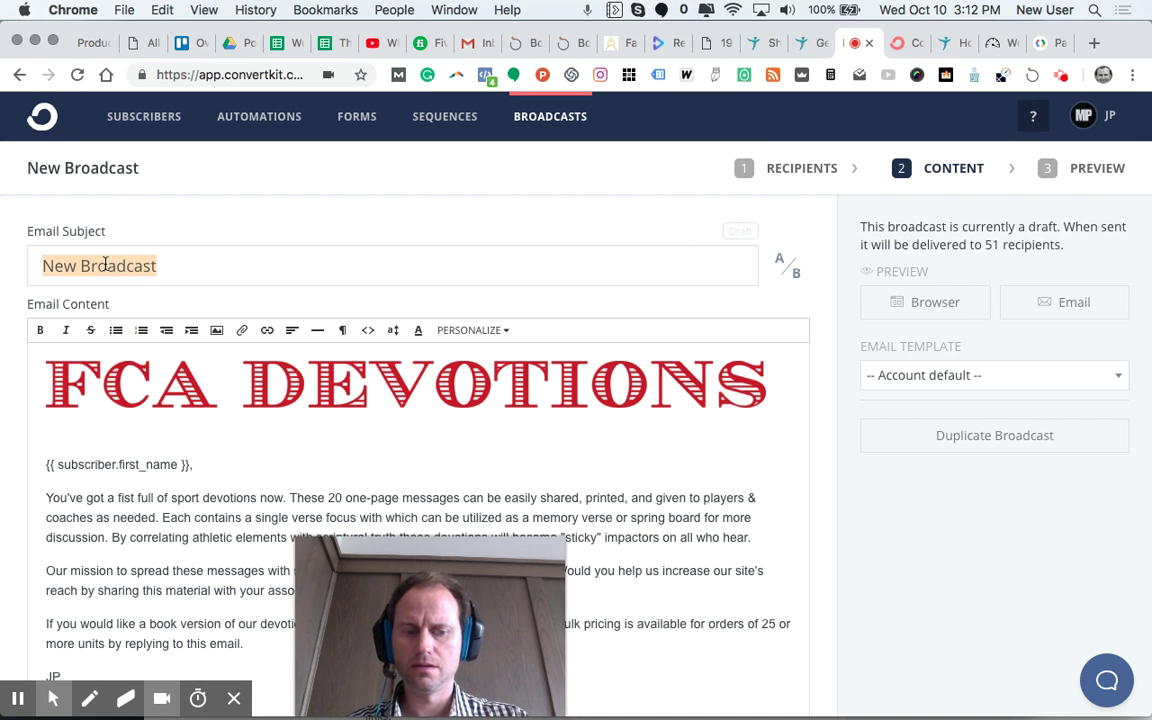
text(+ Sports Devotions)
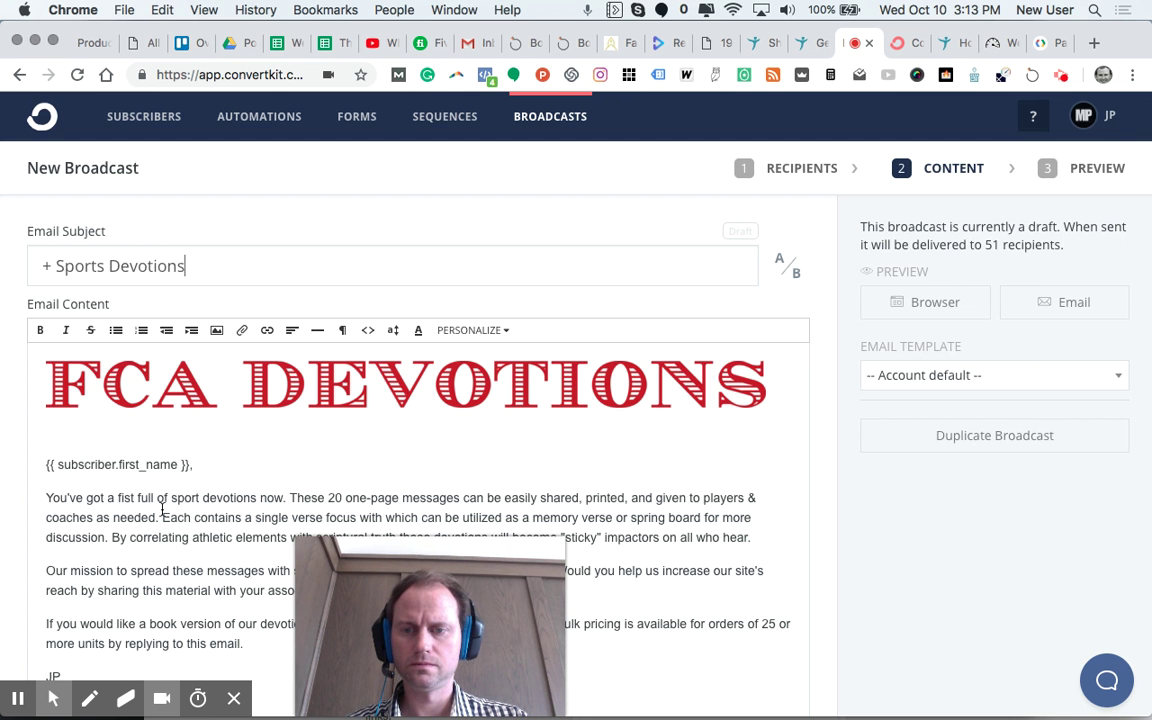
scroll(162, 510, down, 2)
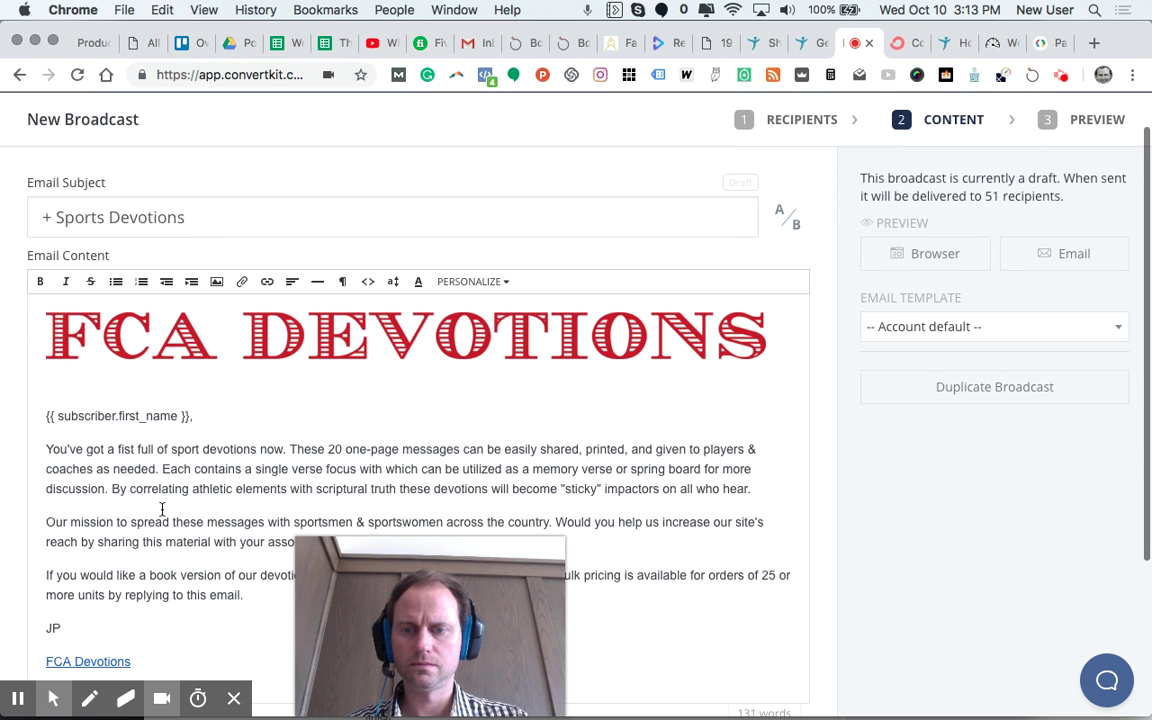
click(284, 449)
text(with our )
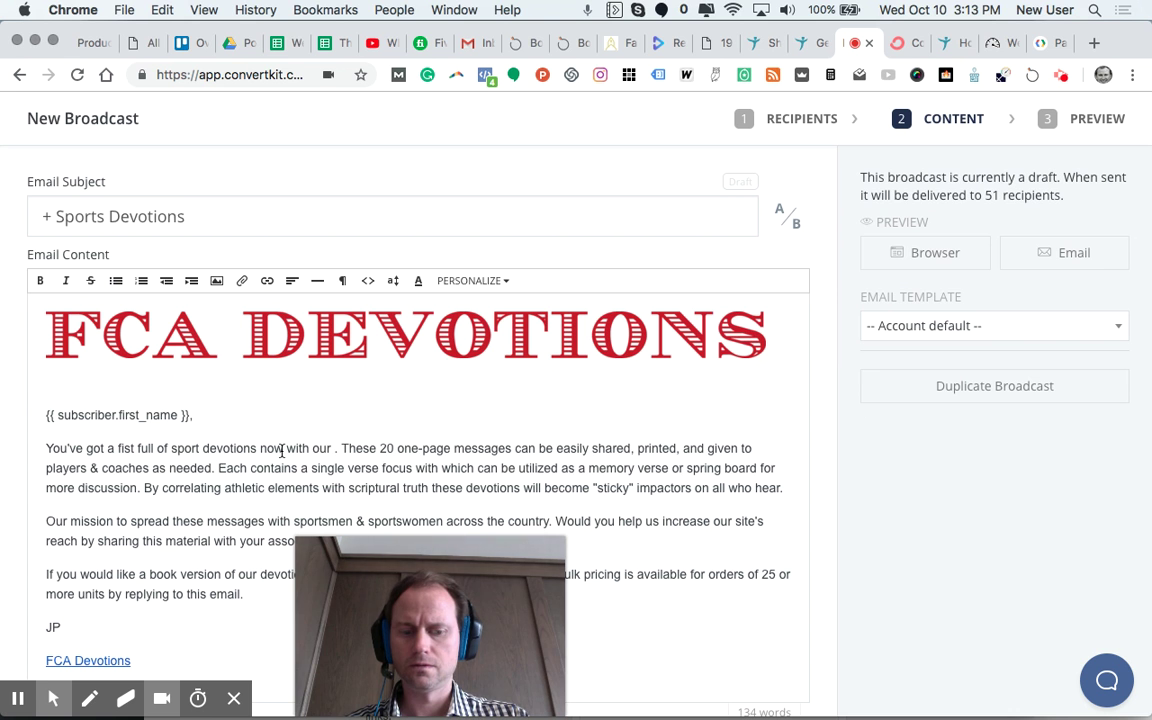
text(.pdf doan)
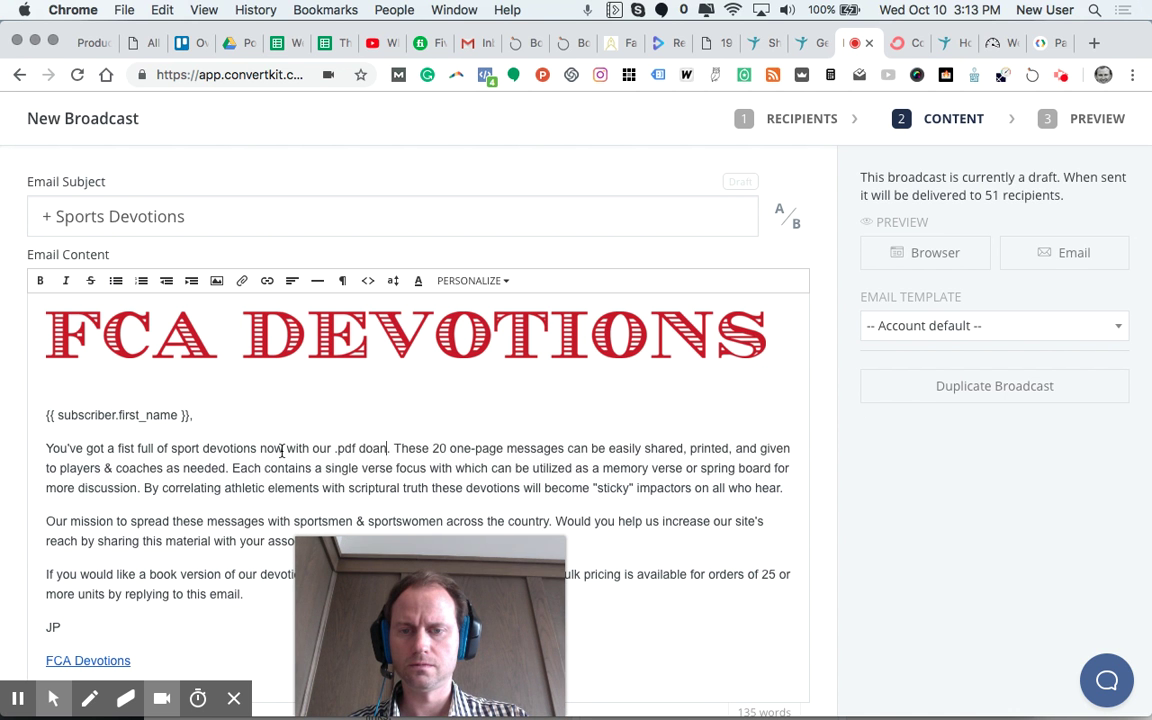
key(BackSpace)
key(BackSpace)
text(wnload)
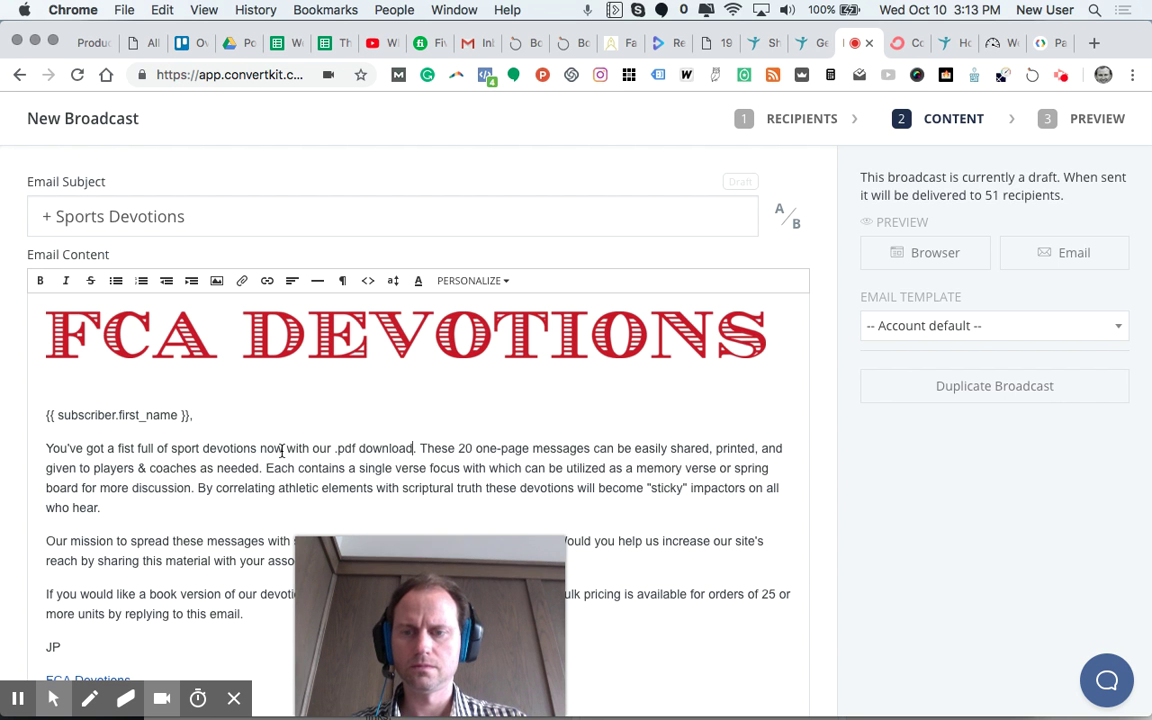
Step: Fix the wording by making it 'truths', adding 'for' after 'impactors' and 'is' after 'mission'
scroll(200, 448, down, 2)
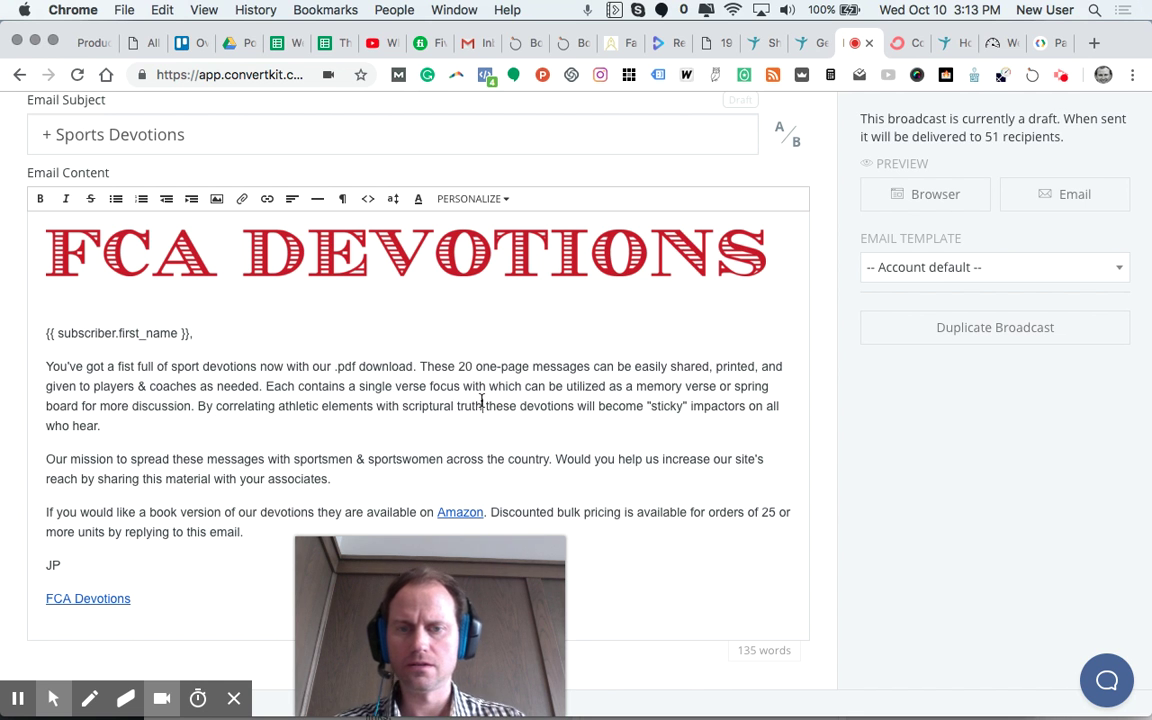
text(s)
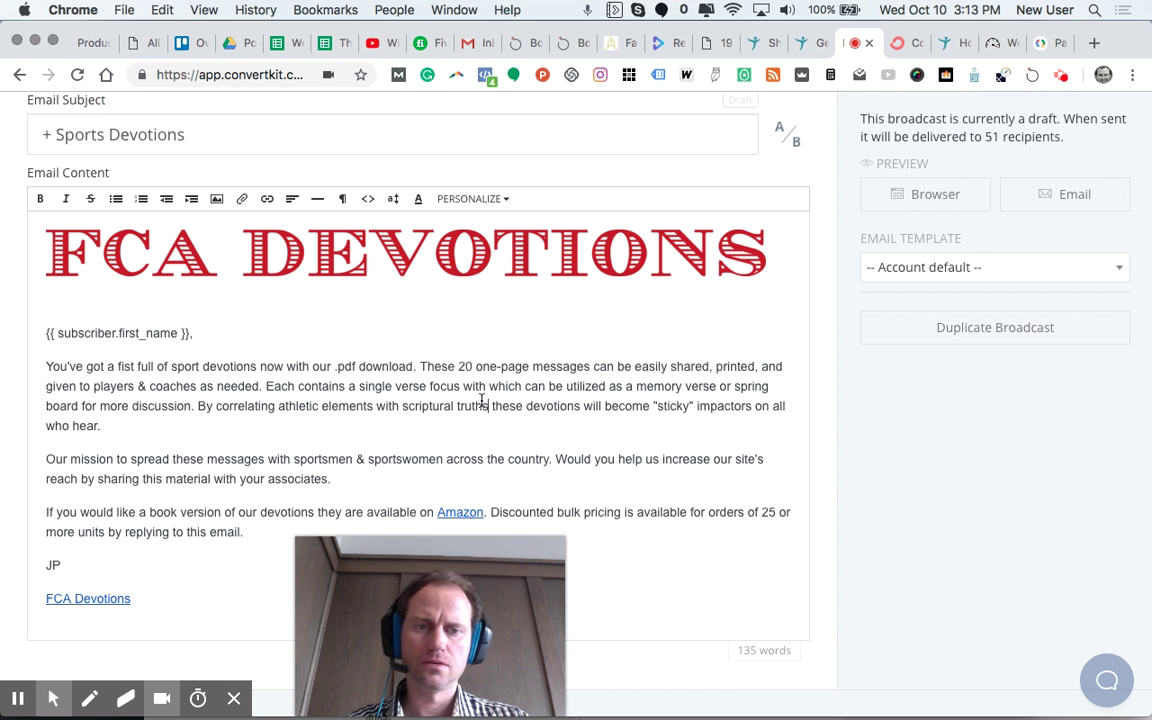
click(767, 402)
text(for)
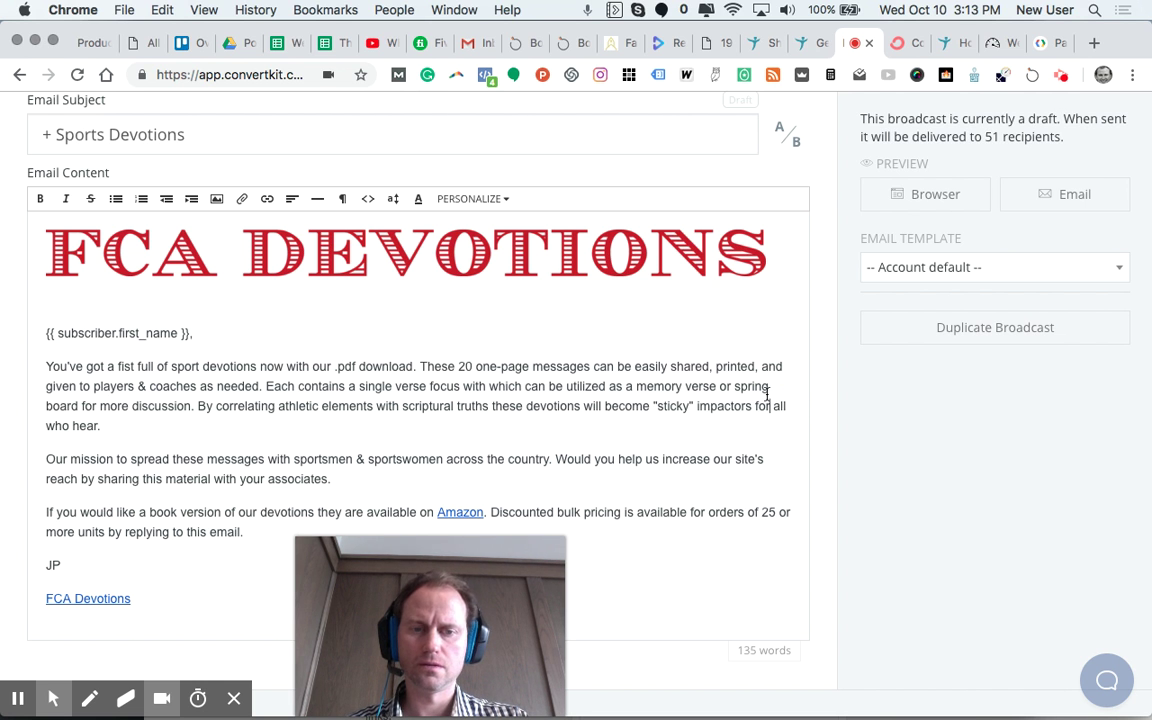
click(113, 459)
text(is)
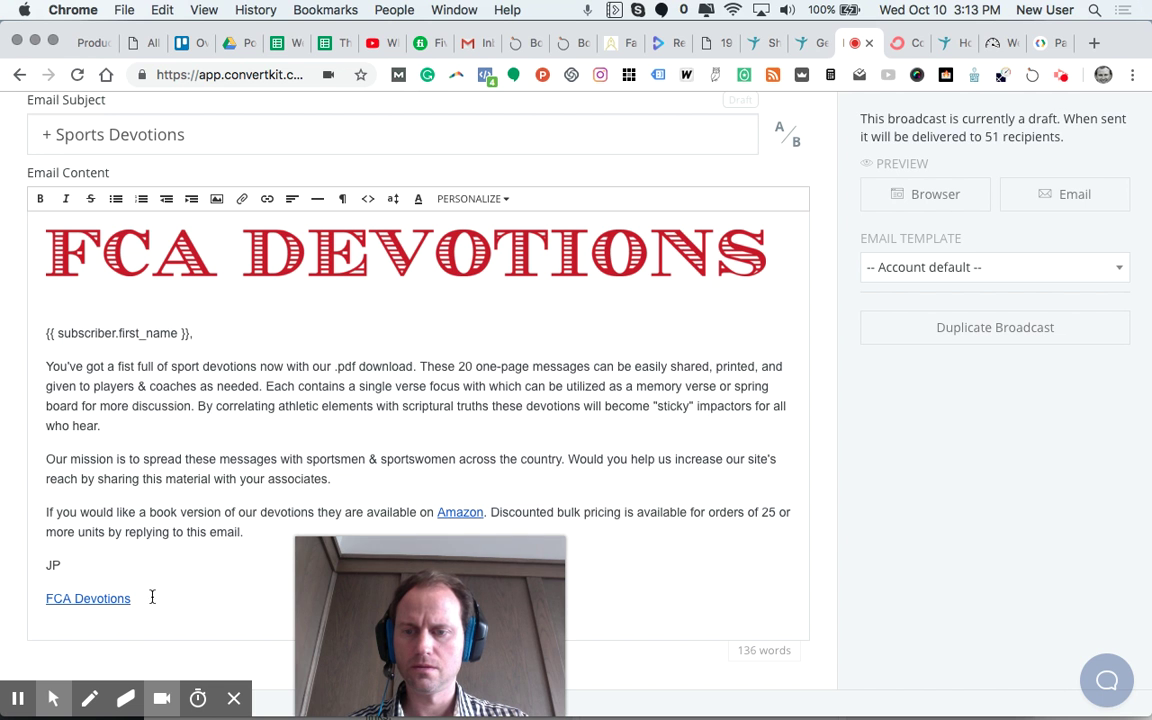
drag(150, 598, 40, 330)
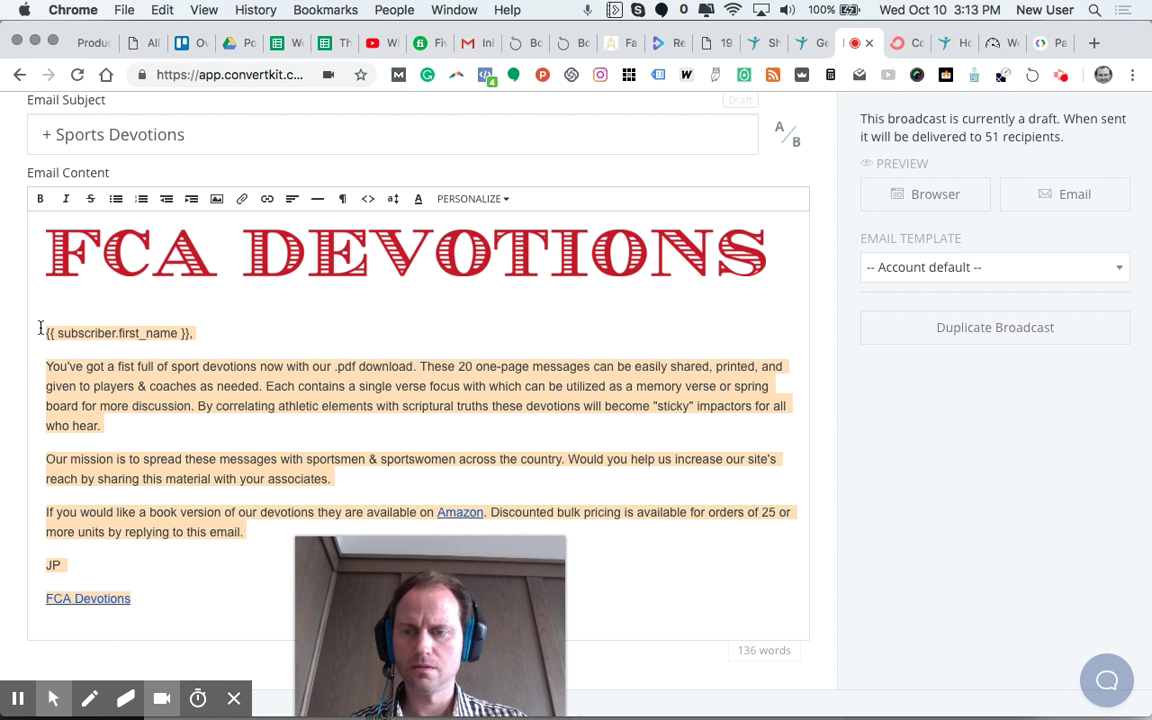
click(362, 467)
scroll(362, 467, down, 3)
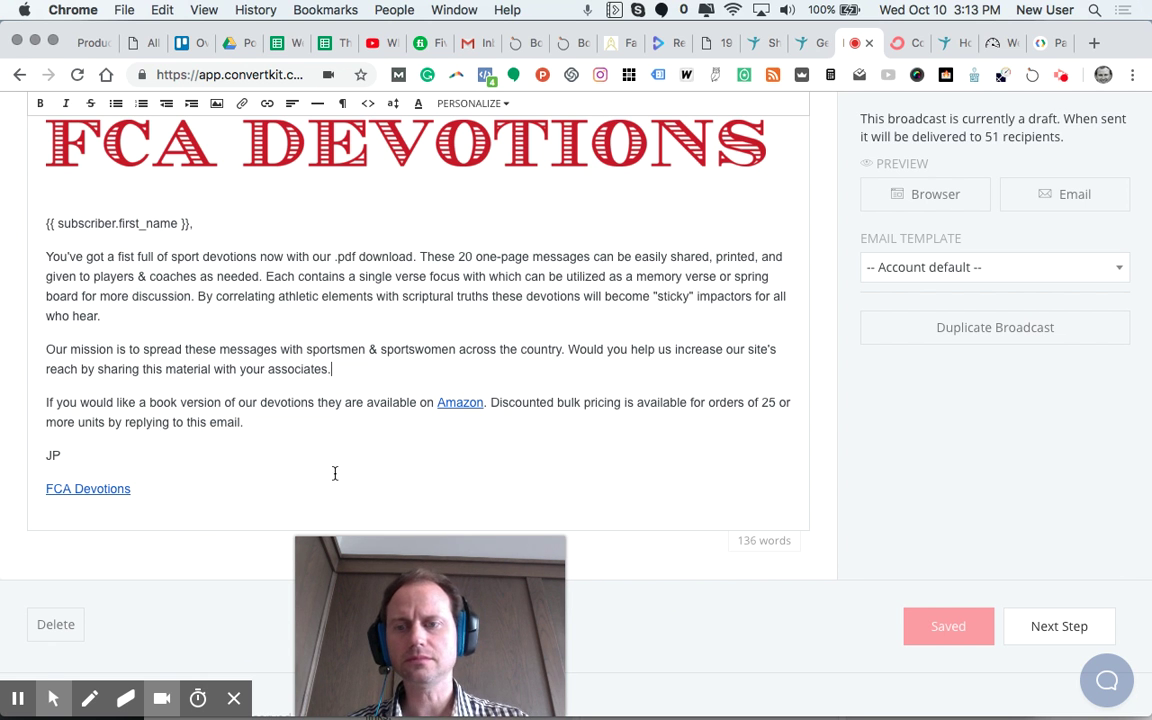
Step: Replace 'If you would like a book' at the start of the Amazon sentence with 'Book vers'
click(148, 404)
drag(148, 404, 47, 410)
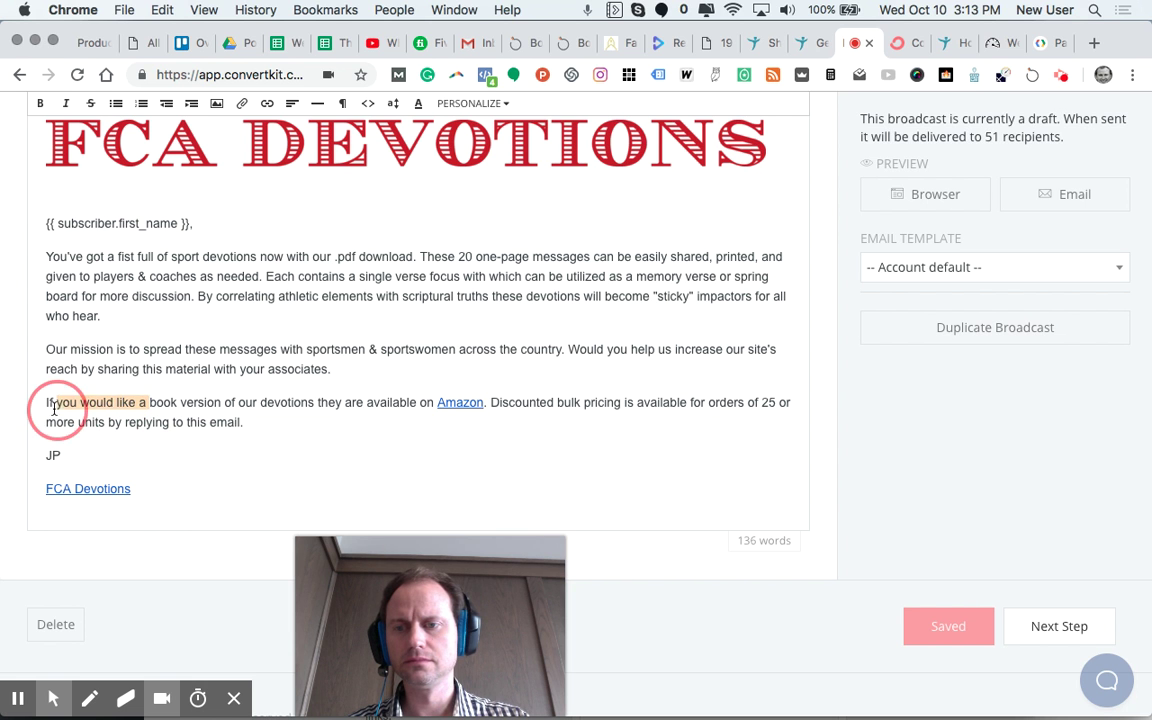
click(147, 402)
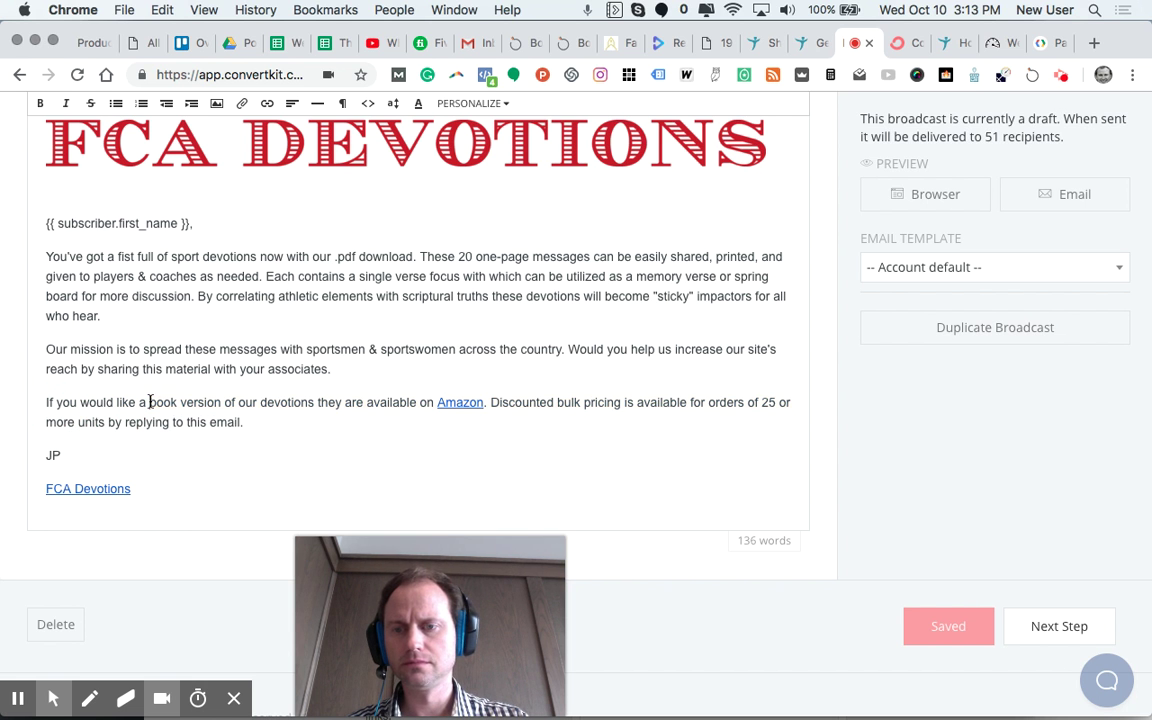
drag(147, 402, 46, 400)
key(BackSpace)
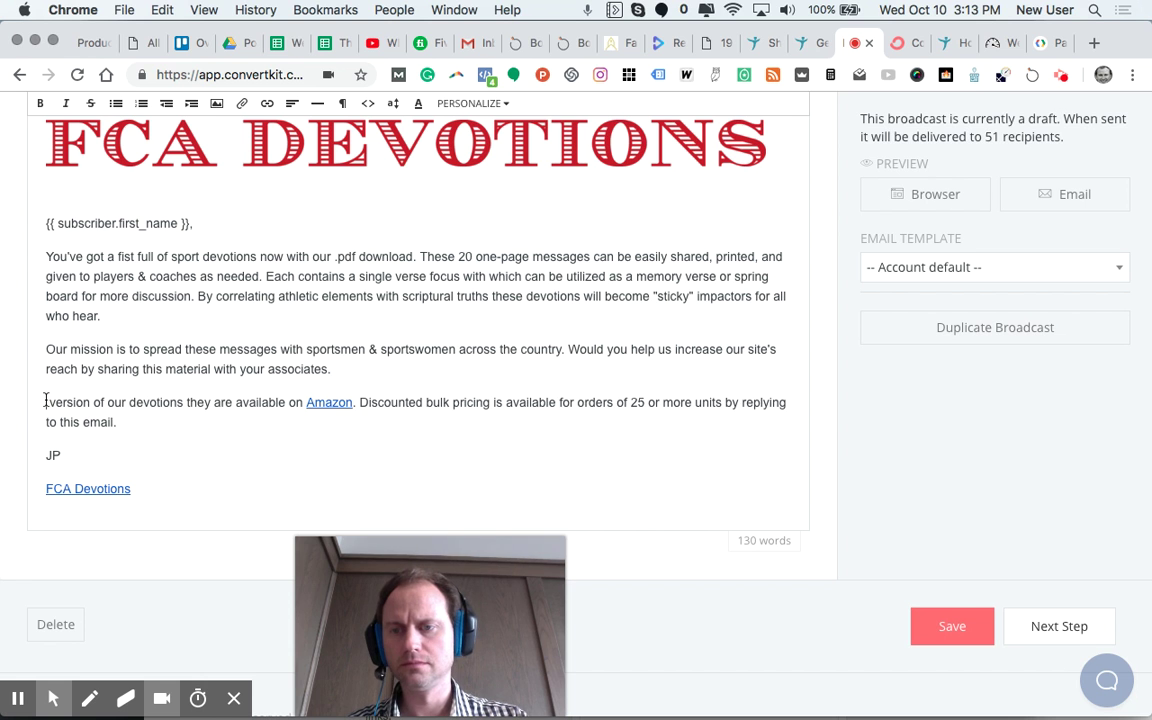
text(Book ver)
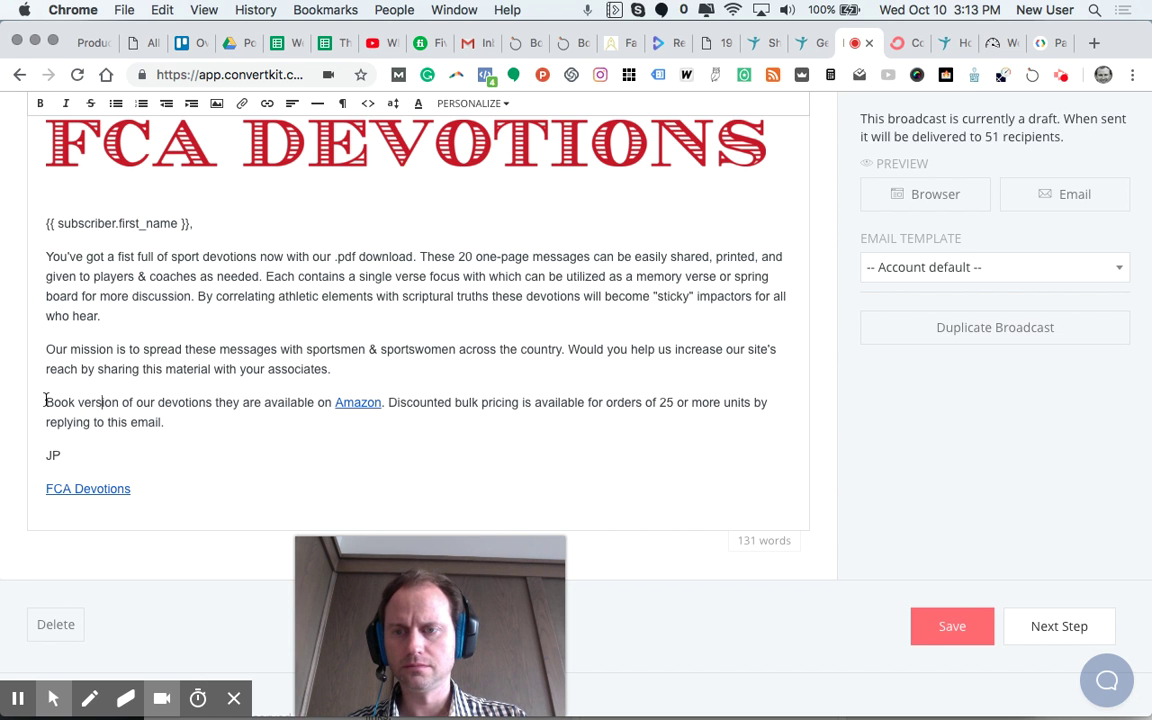
text(s)
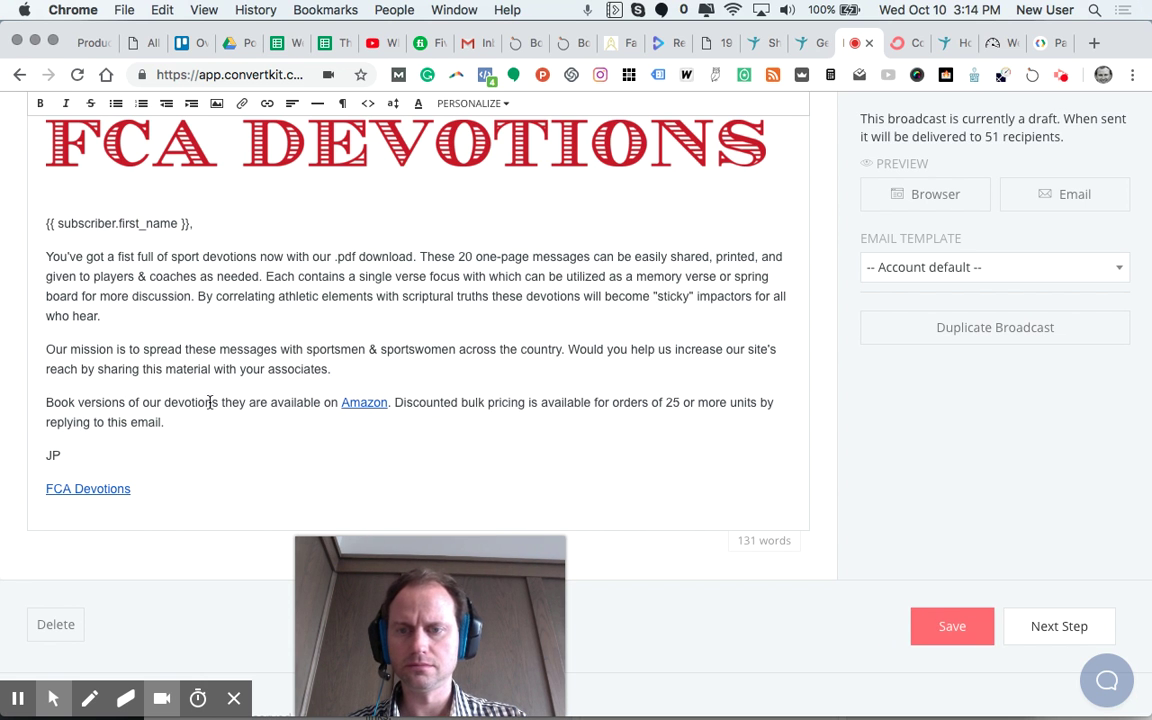
Step: Delete 'they', change 'available' to 'ready', and turn '25 or more' into '25+'
click(249, 403)
key(BackSpace)
key(BackSpace)
key(BackSpace)
key(BackSpace)
key(BackSpace)
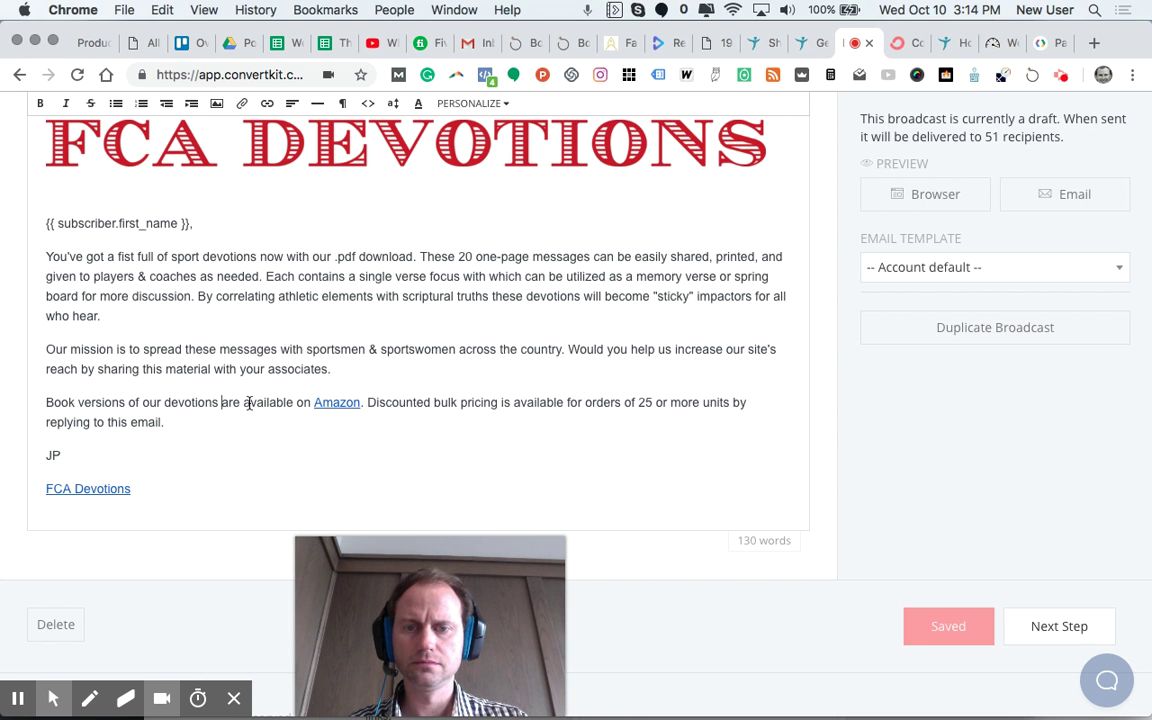
double_click(522, 404)
key(BackSpace)
text(realdy)
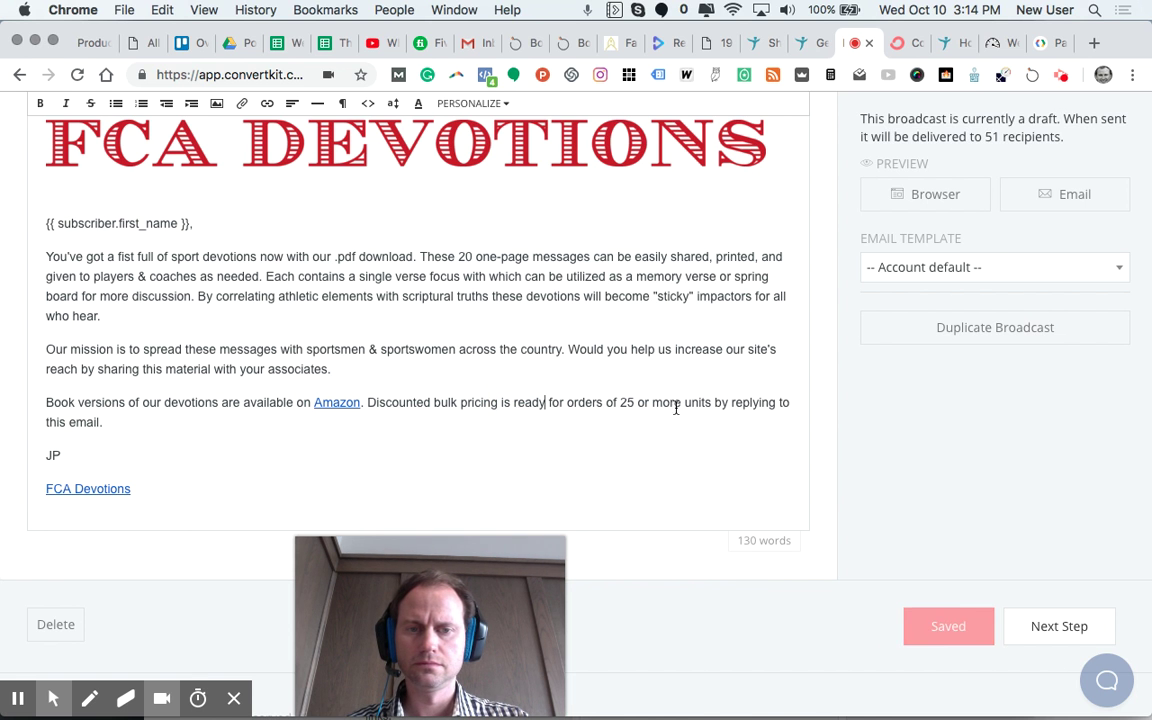
drag(681, 404, 638, 407)
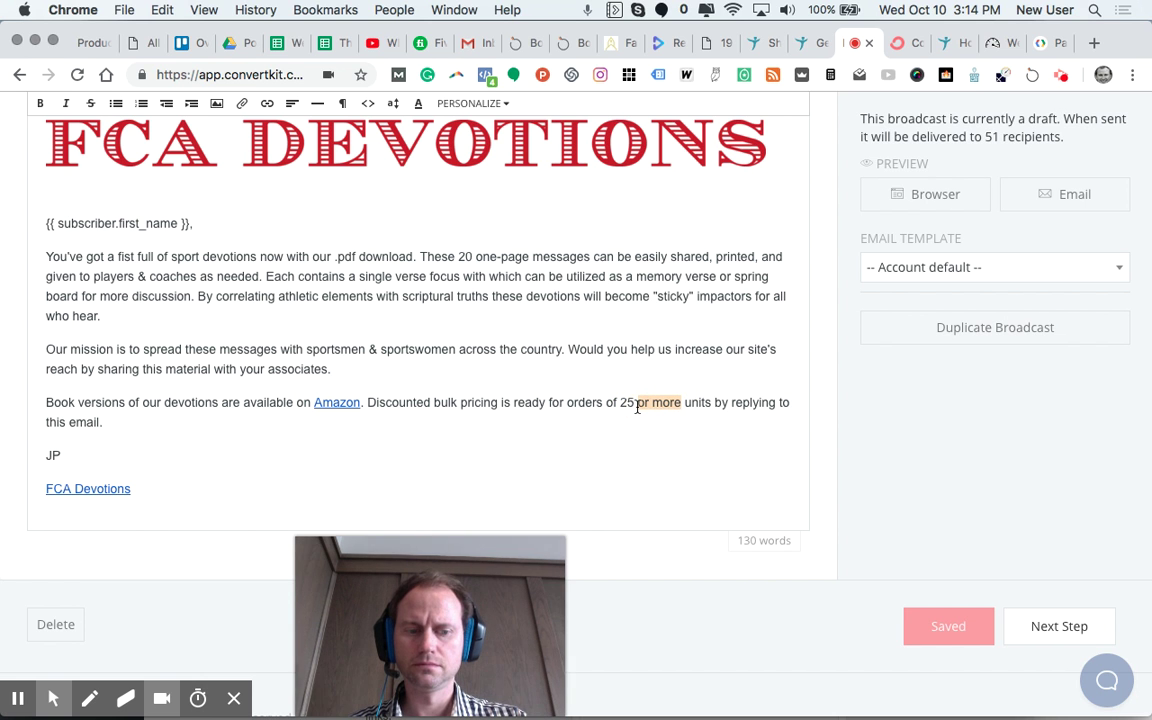
text(+)
key(BackSpace)
key(BackSpace)
text(+)
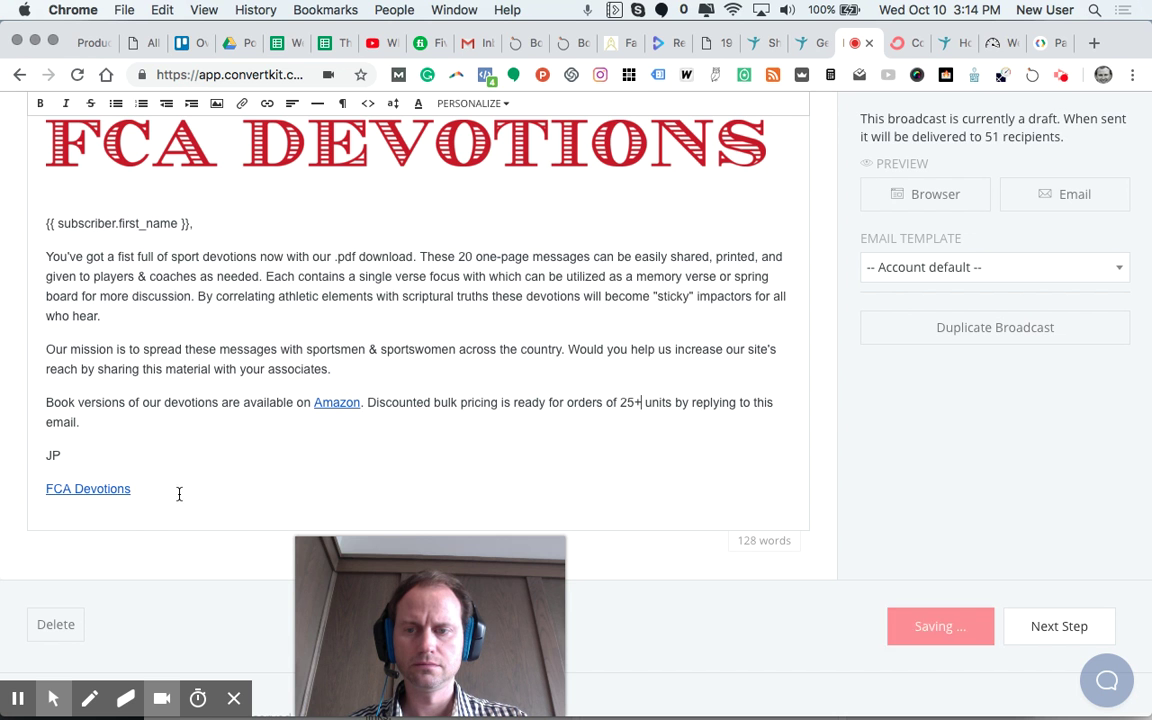
Step: Copy the entire revised email body from greeting to signature
drag(177, 494, 45, 225)
key(super+c)
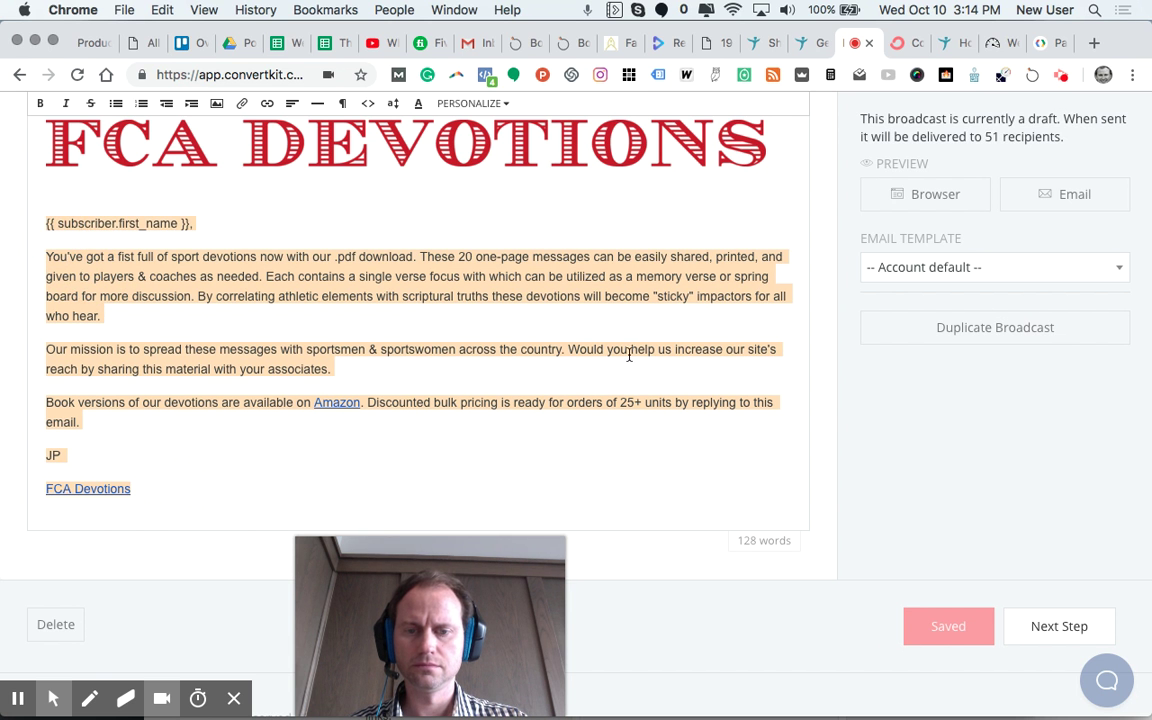
scroll(681, 447, up, 5)
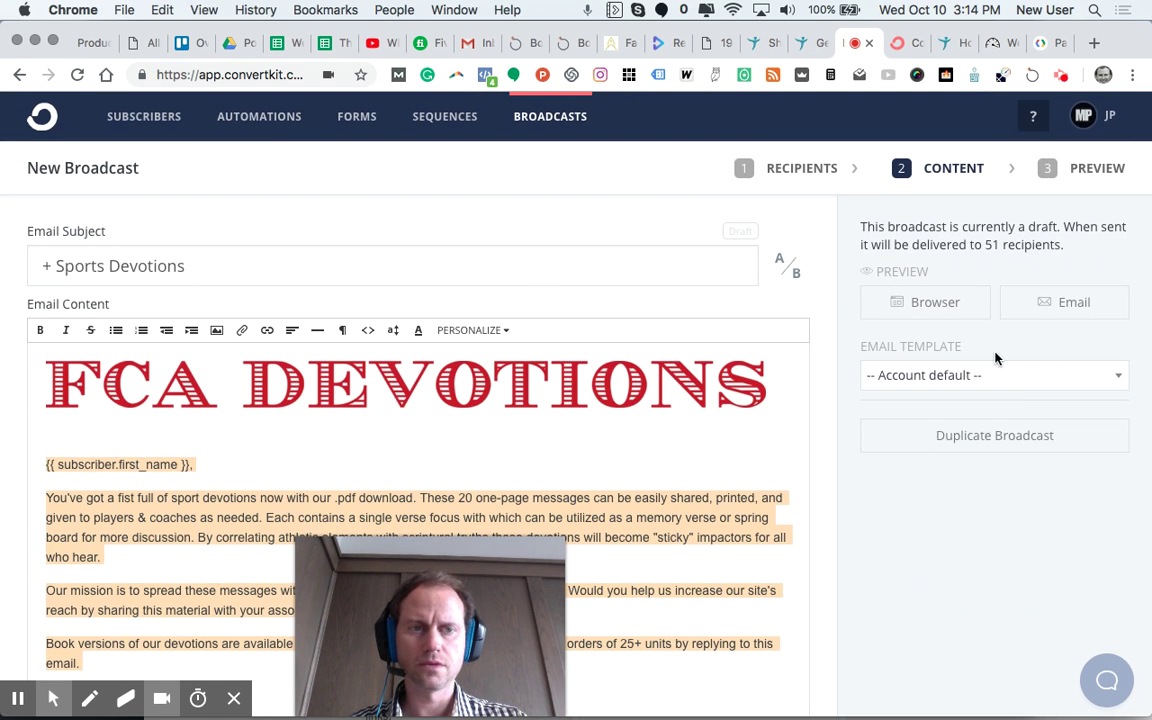
scroll(959, 527, down, 3)
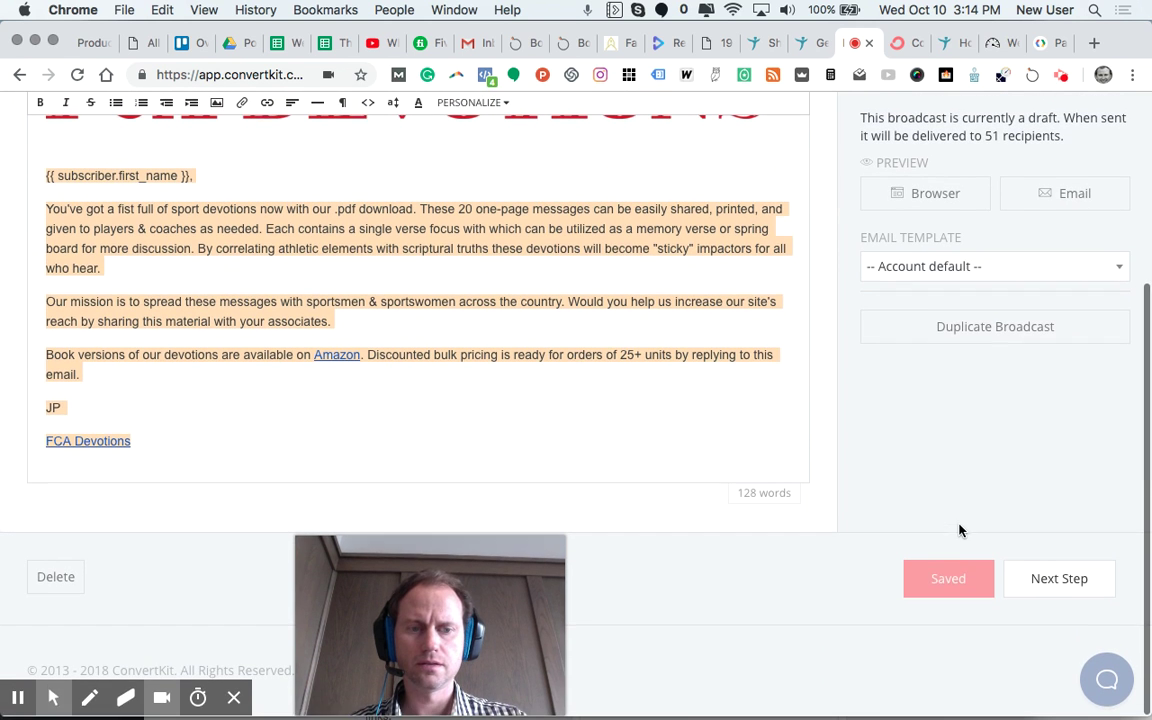
Step: Move to the broadcast preview and open its fcadevotions.com link to test it
click(1041, 579)
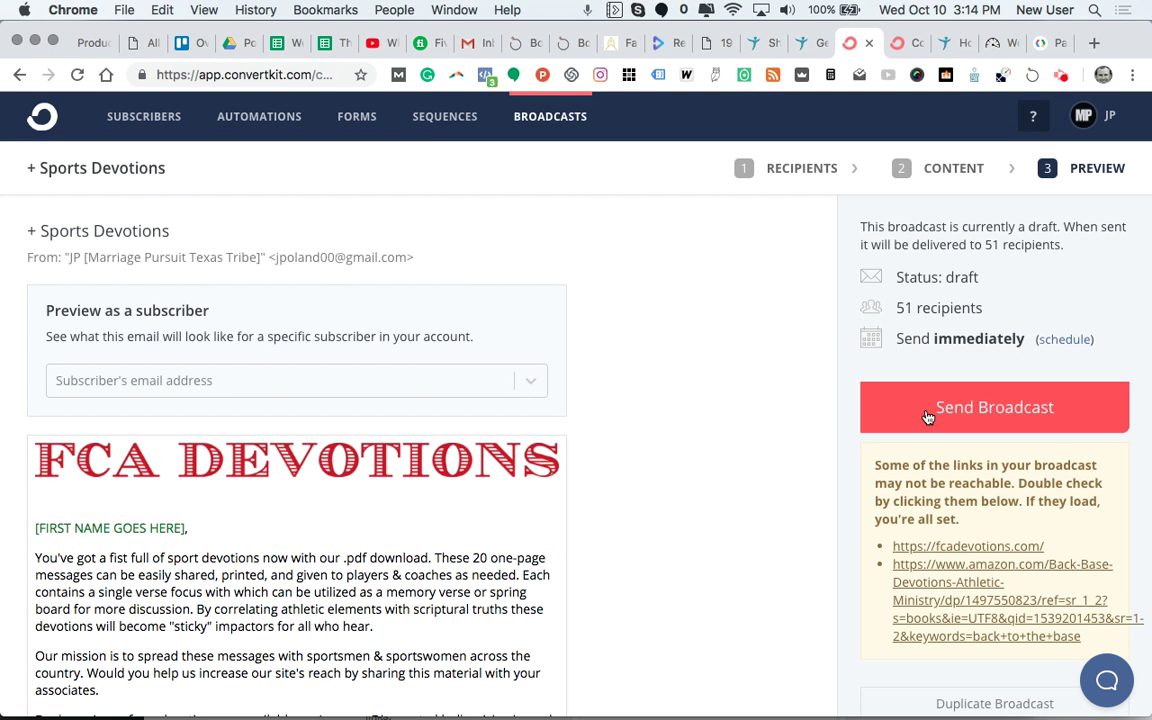
scroll(784, 506, down, 2)
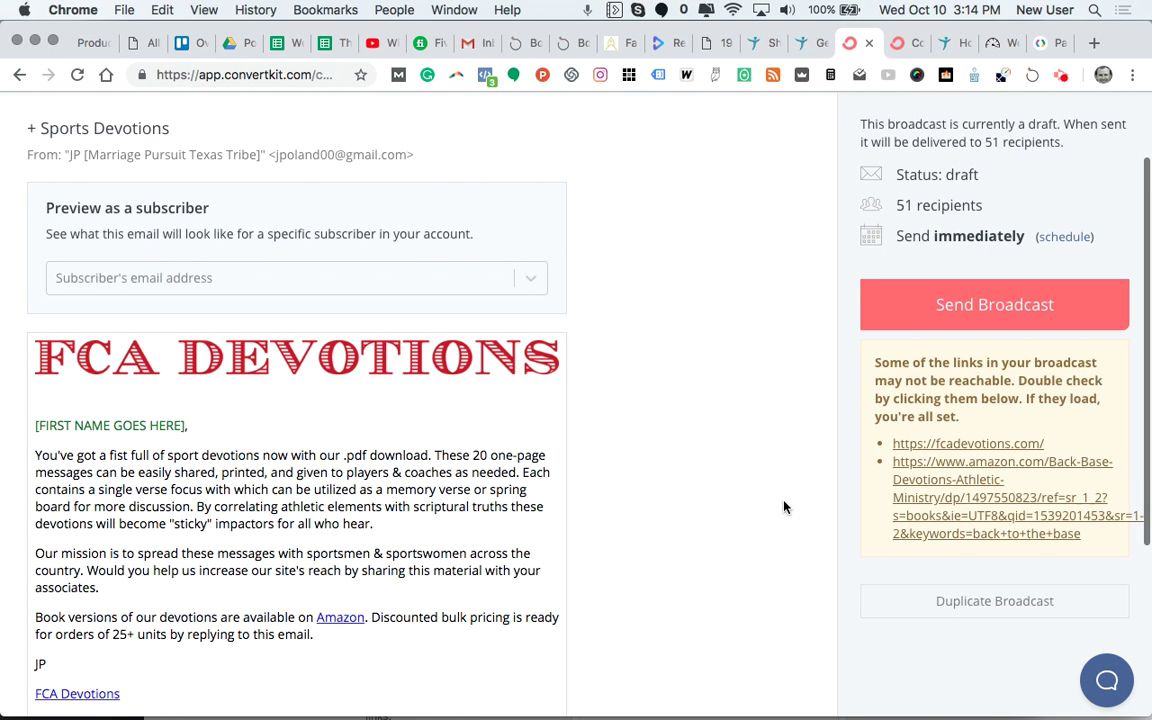
click(927, 446)
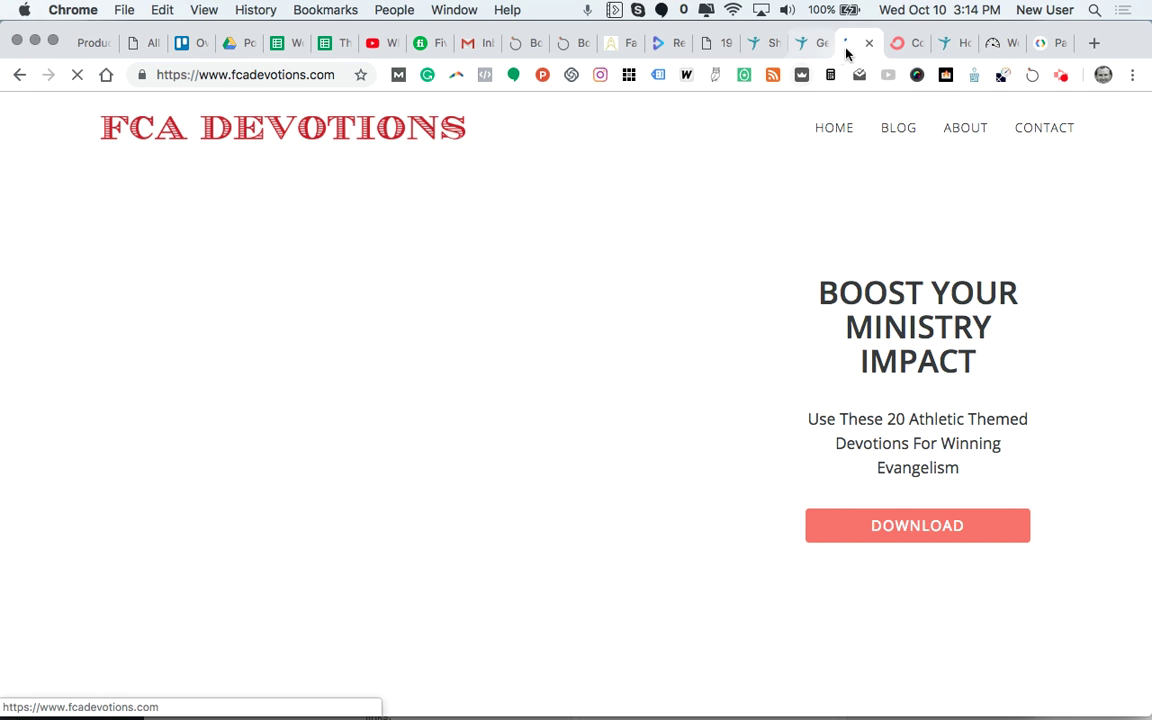
Step: Return from the FCA Devotions site to the broadcast preview
key(ctrl+Tab)
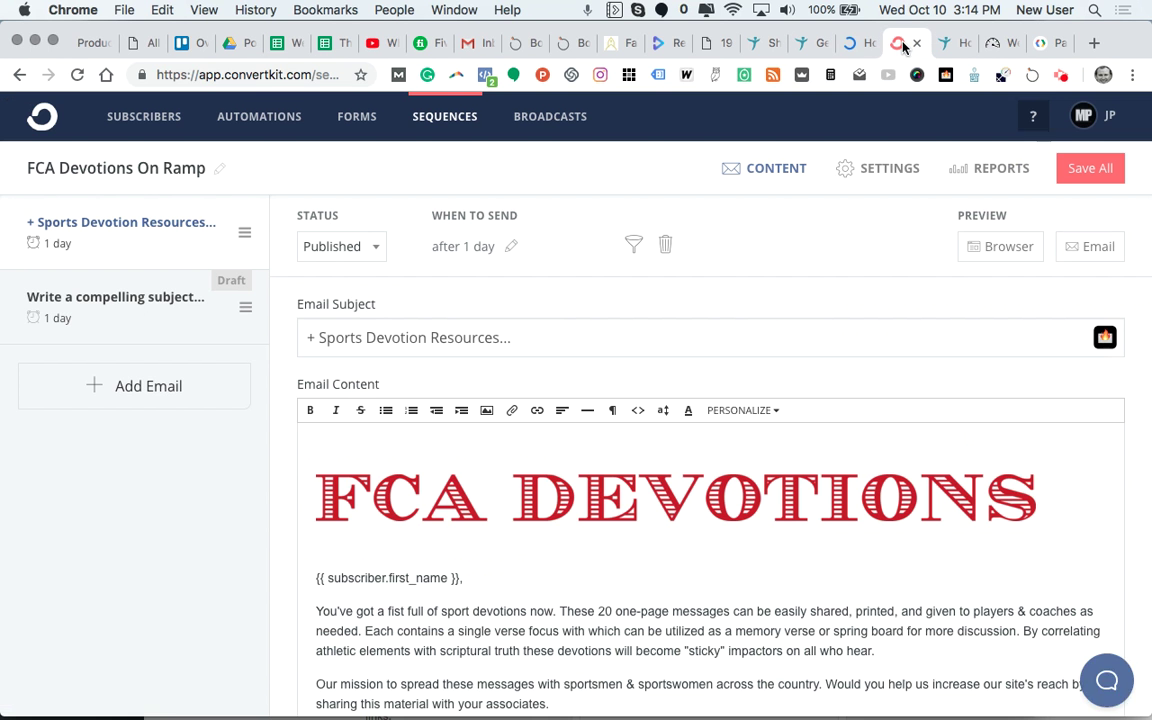
click(851, 46)
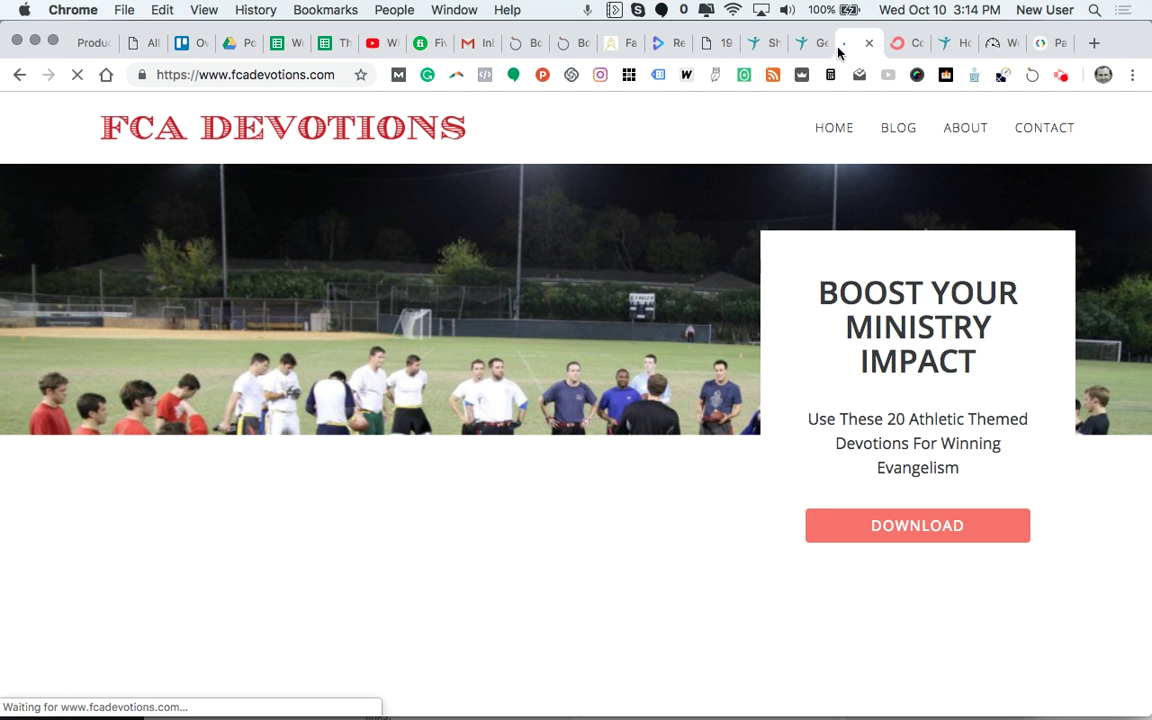
click(18, 74)
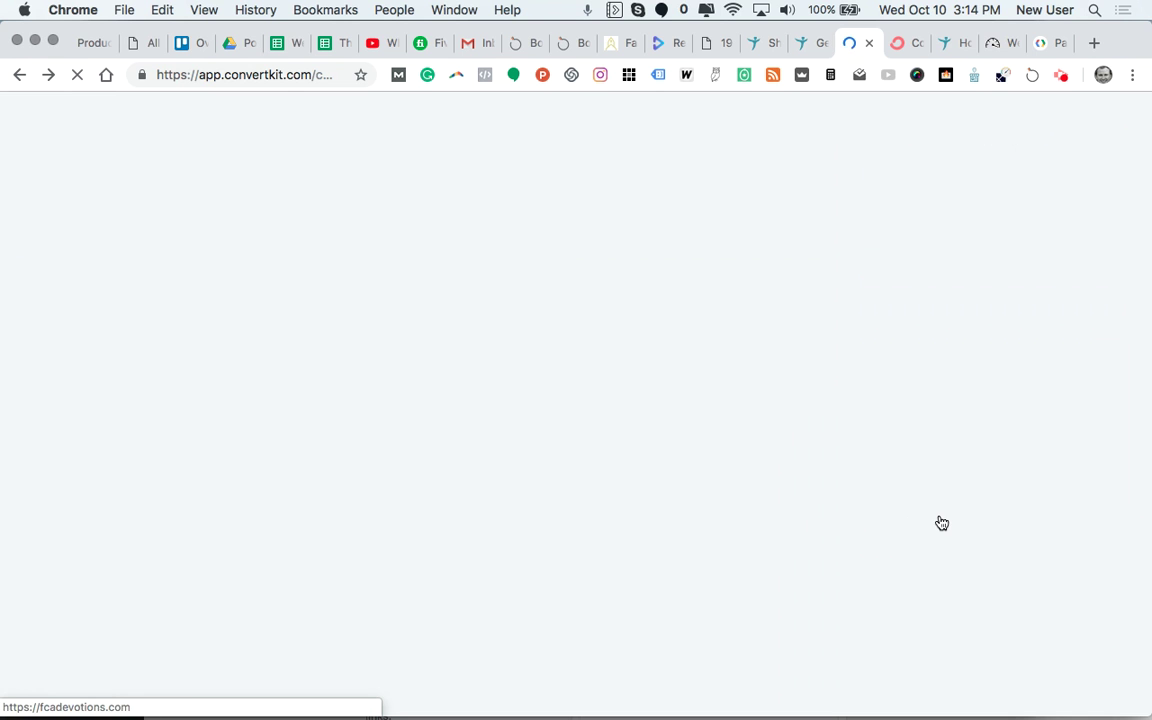
Step: Open the Amazon link in a new tab, check the Back To The Base page, then close it
right_click(928, 500)
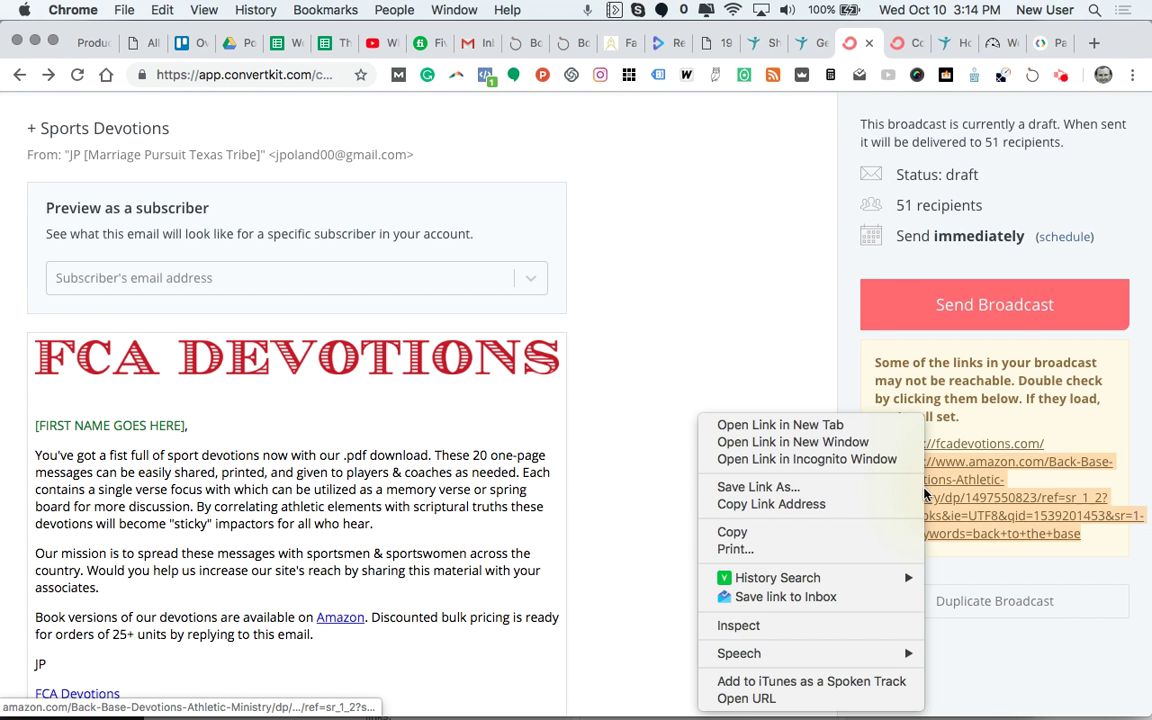
click(842, 426)
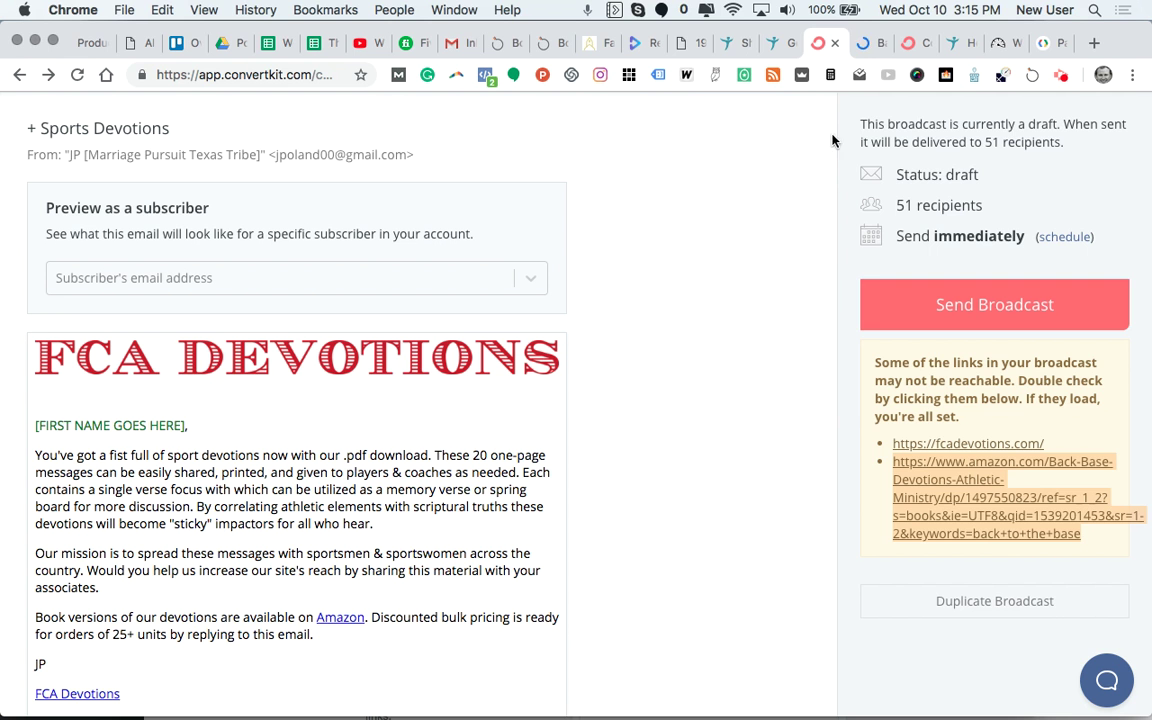
click(870, 43)
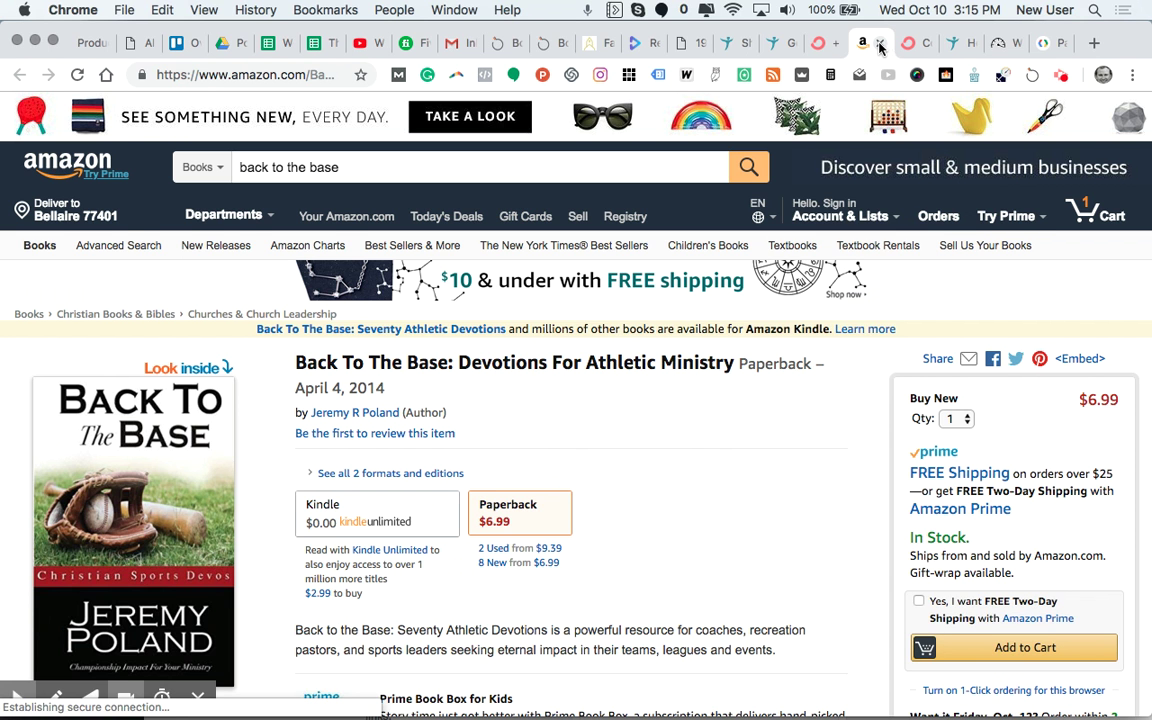
click(880, 44)
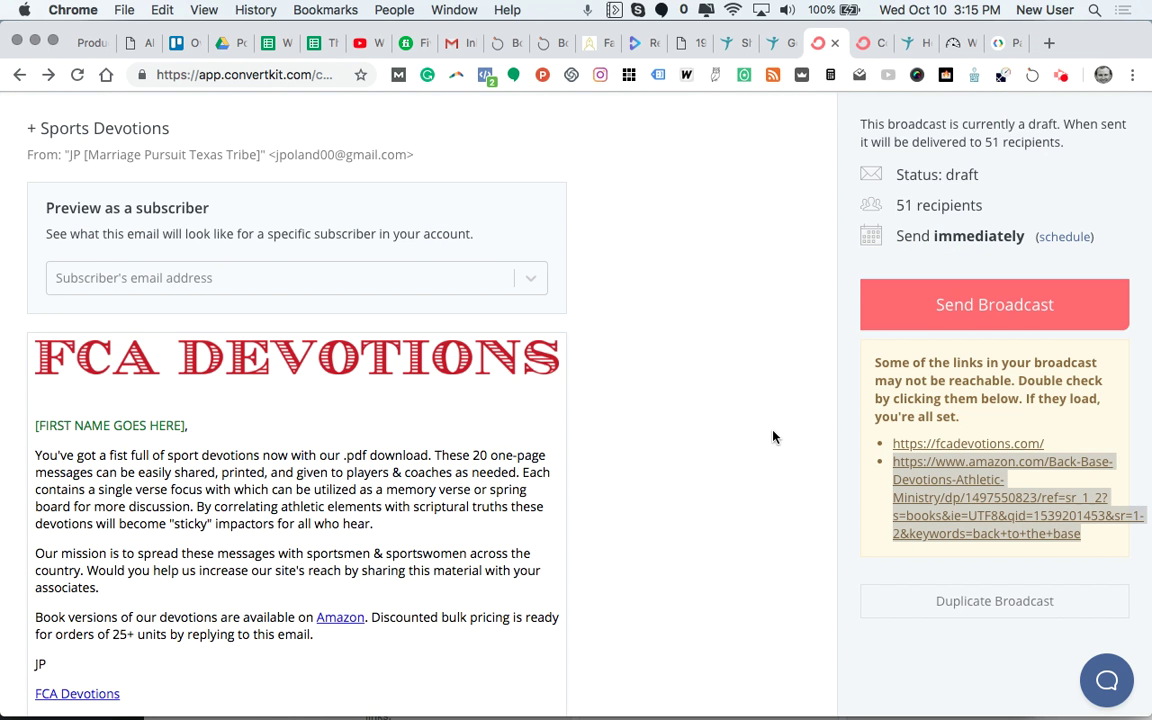
Step: Send '+ Sports Devotions' now and confirm delivery to the 51 subscribers
scroll(773, 437, down, 3)
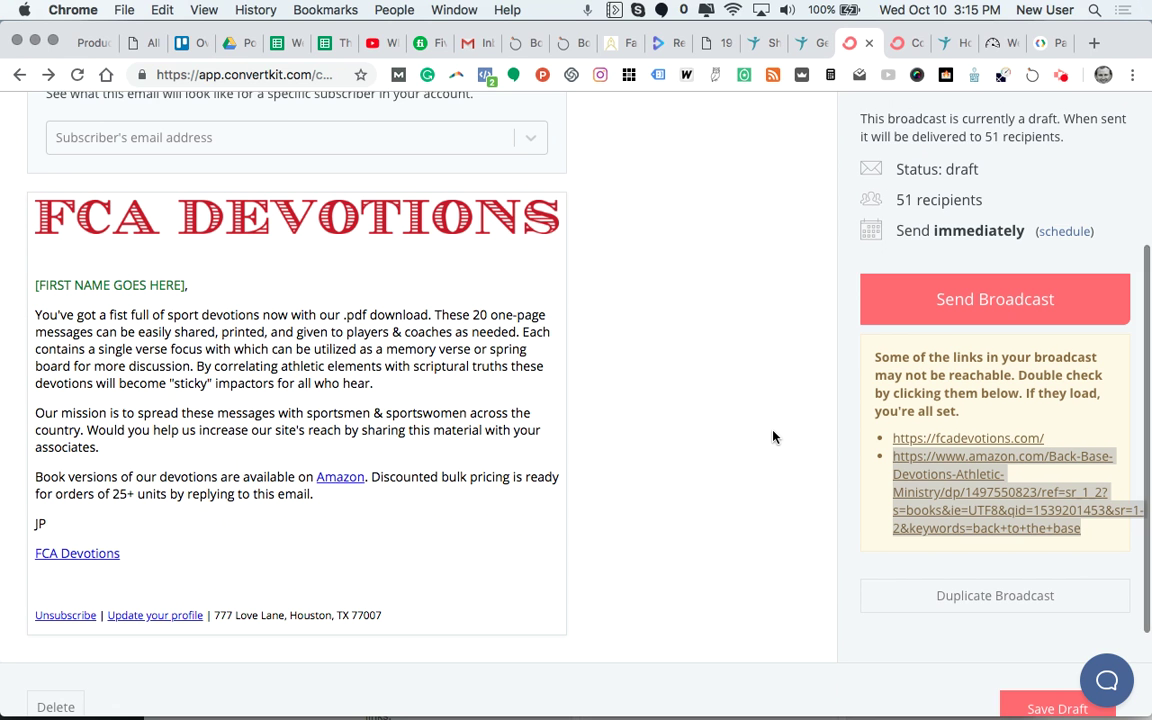
scroll(773, 437, up, 1)
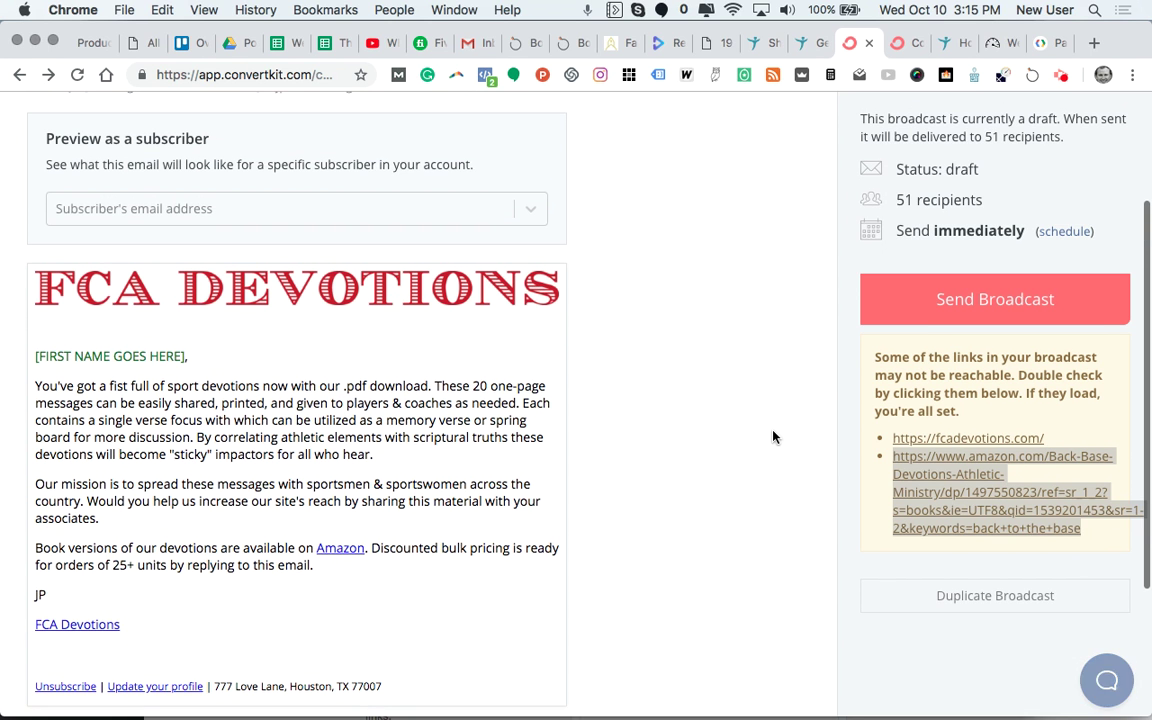
click(965, 300)
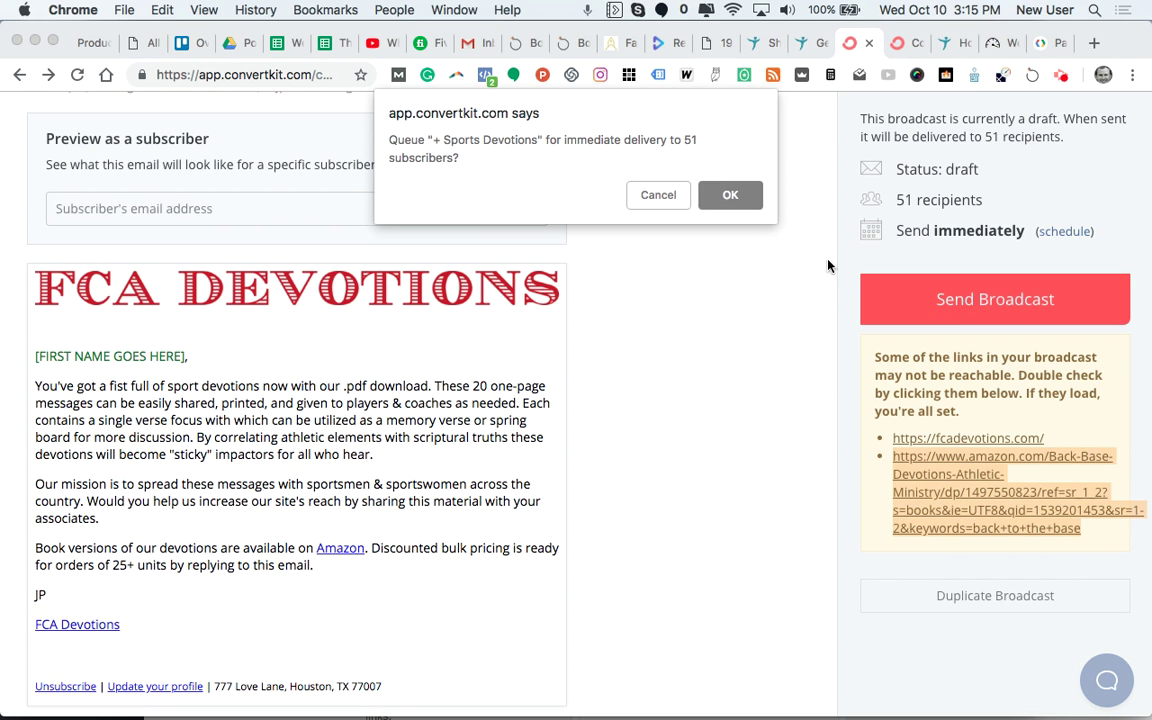
click(745, 200)
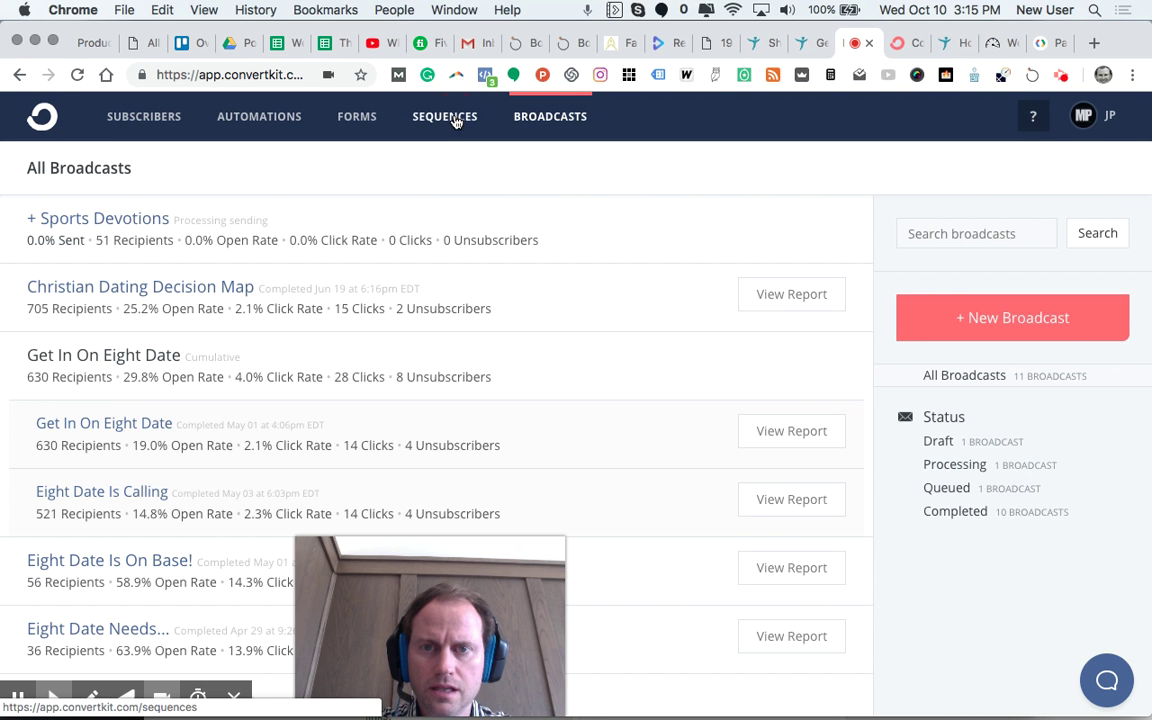
Step: Paste the revised broadcast wording over the FCA Devotions On Ramp sequence email body and save all templates
click(457, 121)
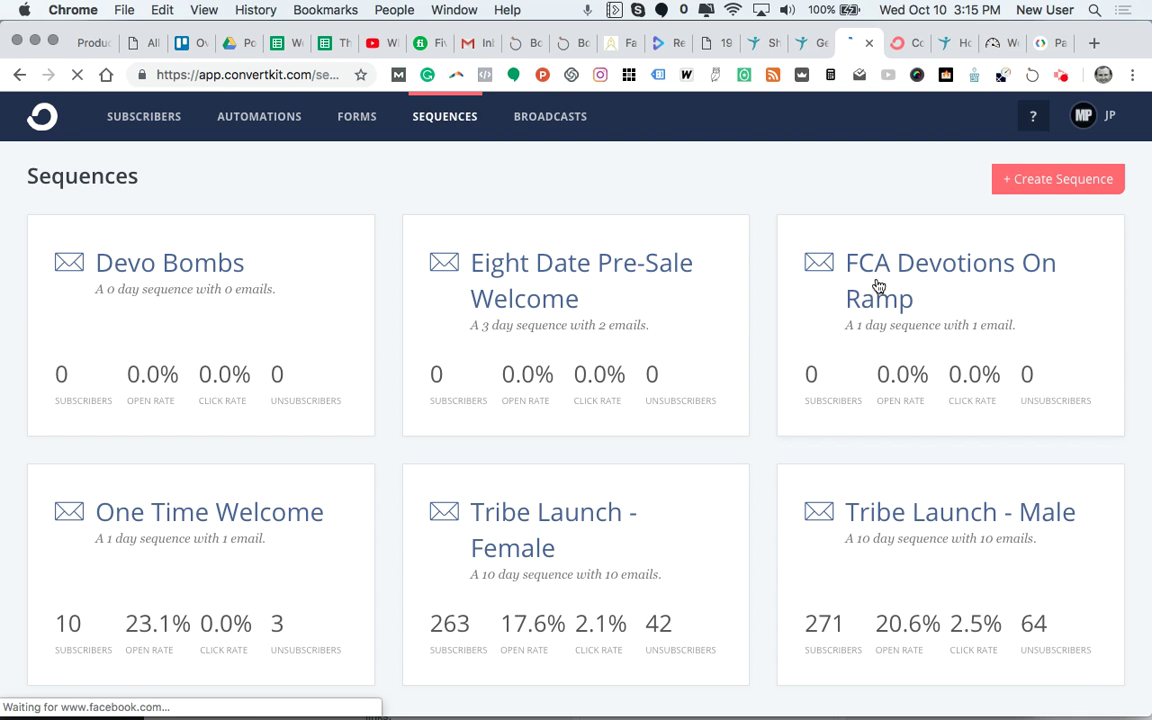
click(878, 287)
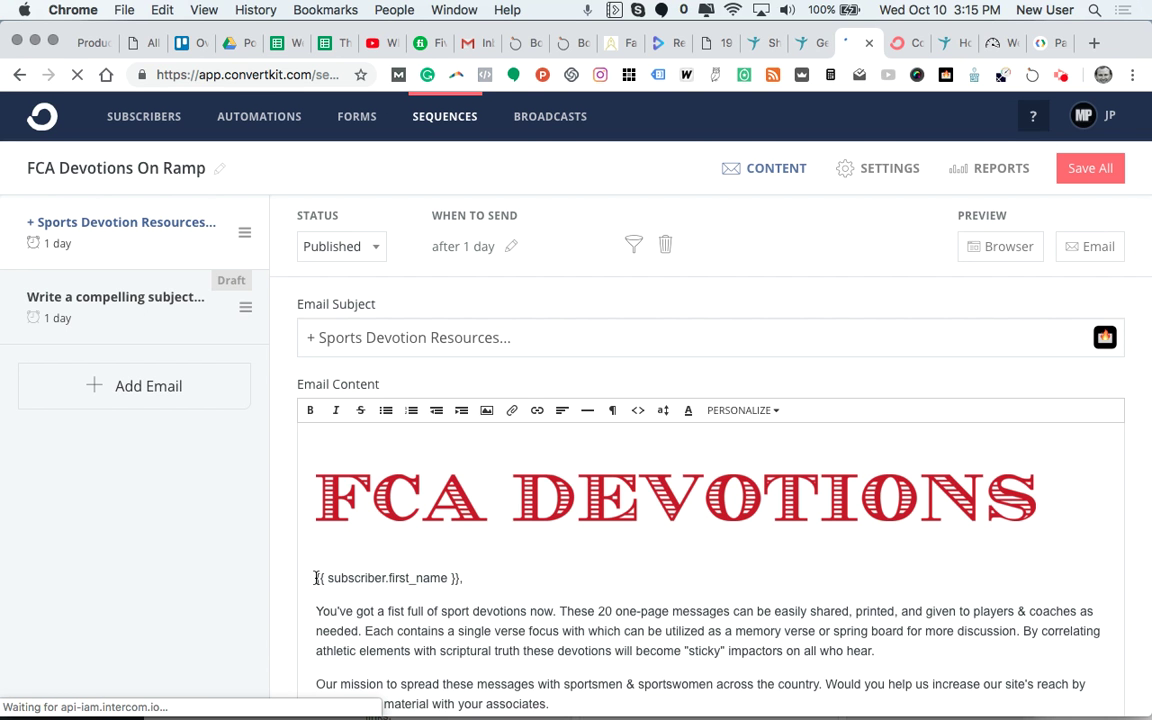
mouse_move(316, 578)
mouse_down()
mouse_move(424, 607)
mouse_move(419, 599)
mouse_move(452, 622)
mouse_move(452, 638)
mouse_up()
text({{ subscriber.first_name }}, You've got a fist full of sport devotions now with our .pdf download. These 20 one-page messages can be easily shared, printed, and given to players & coaches as needed. Each contains a single verse focus with which can be utilized as a memory verse or spring board for more discussion. By correlating athletic elements with scriptural truths these devotions will become "sticky" impactors for all who hear. Our mission is to spread these messages with sportsmen & sportswomen across the country. Would you help us increase our site's reach by sharing this material with your associates. Book versions of our devotions are available on Amazon. Discount bulk pricing is ready for orders of 25+ units by replying to this email. JP FCA Devotions)
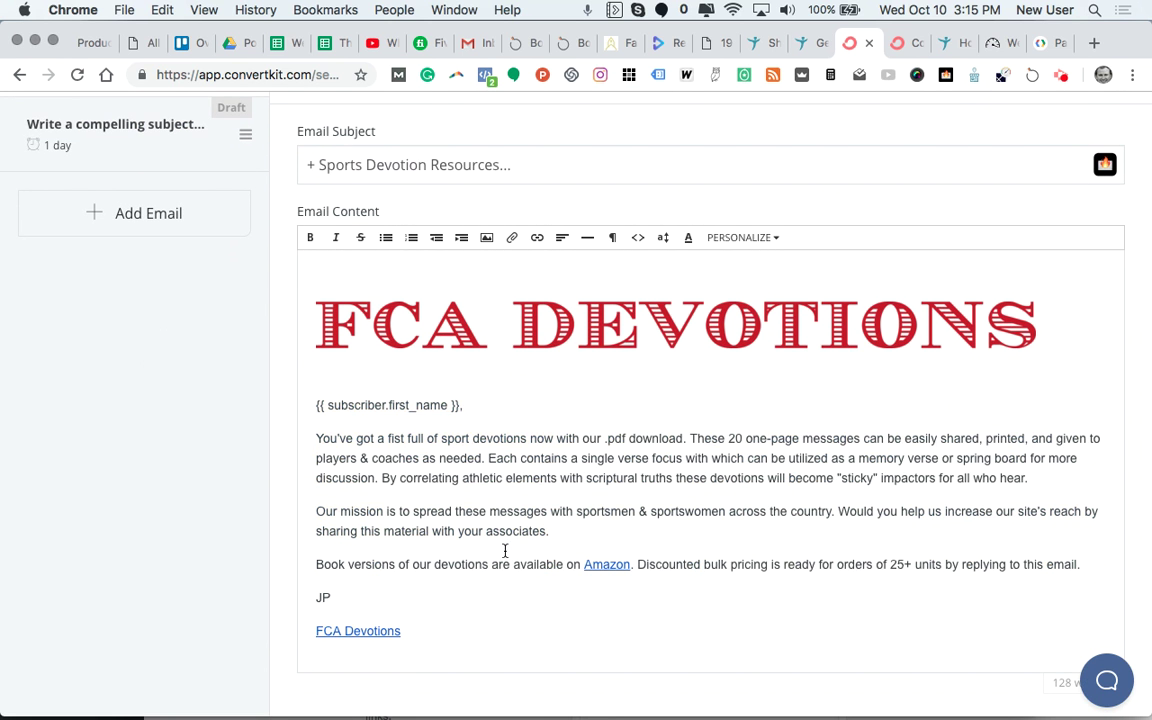
scroll(504, 550, up, 4)
click(1085, 170)
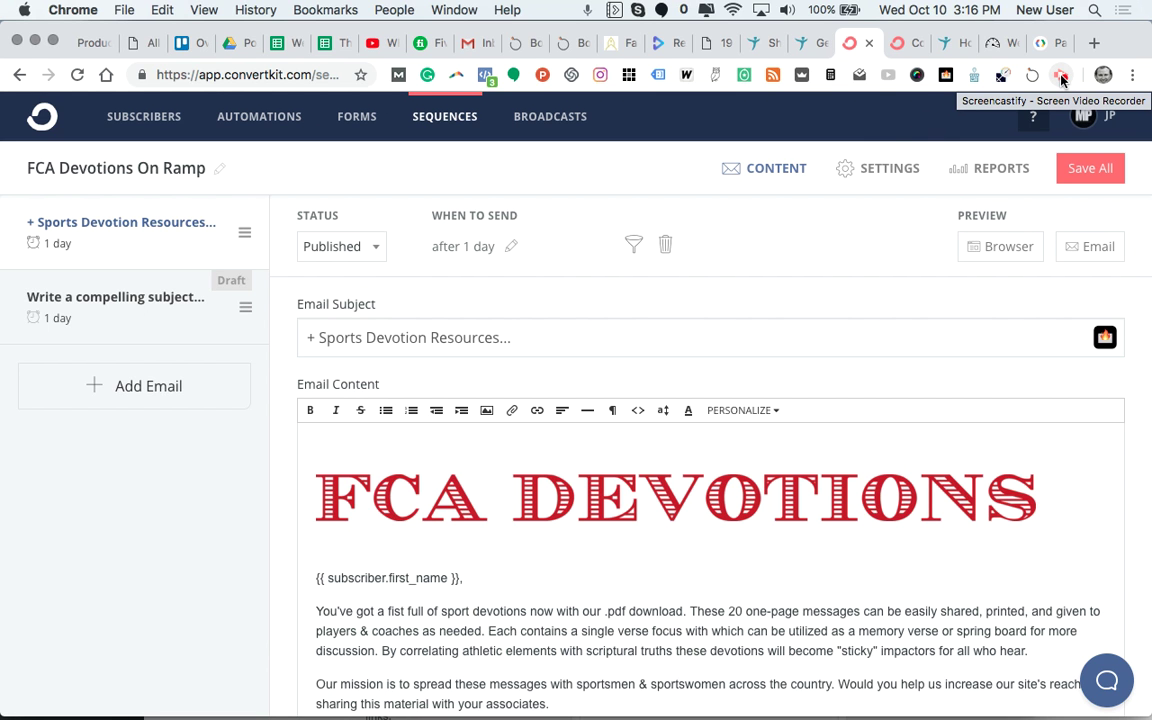
click(1062, 78)
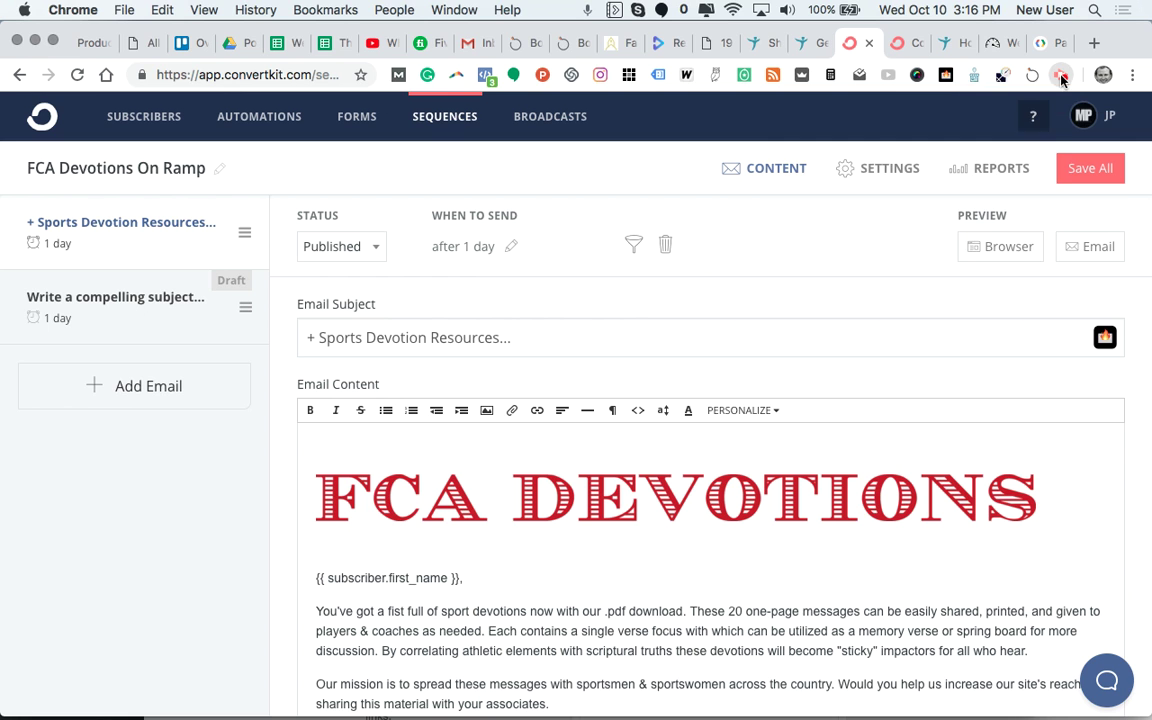